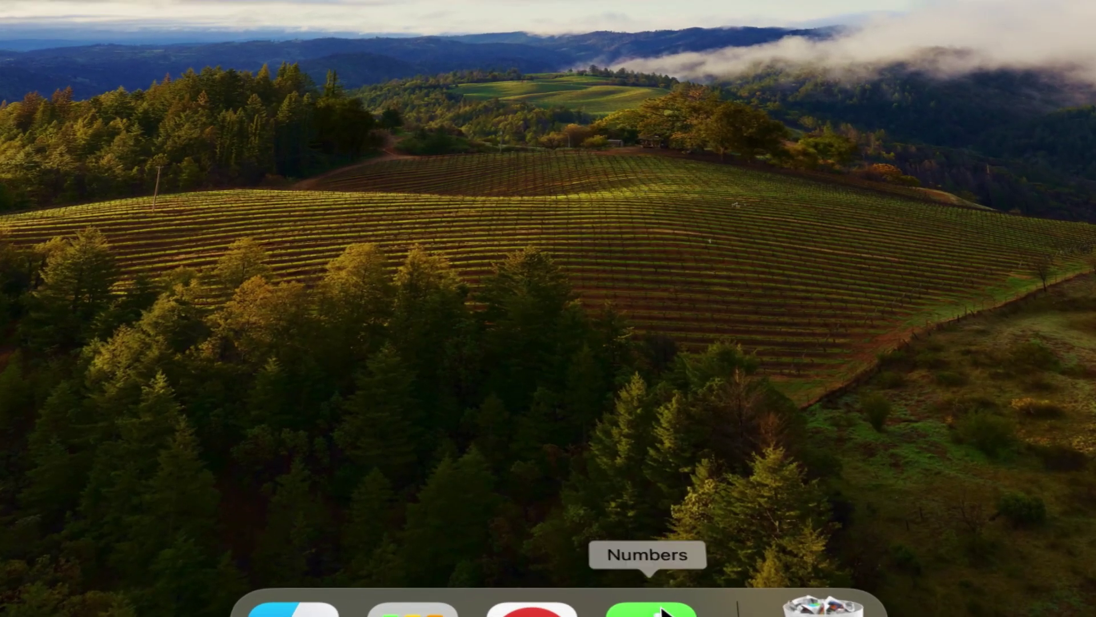
Step: Launch Numbers and create a new document from the Basic Blank template
{"action": "left_click", "coordinate": [657, 611]}
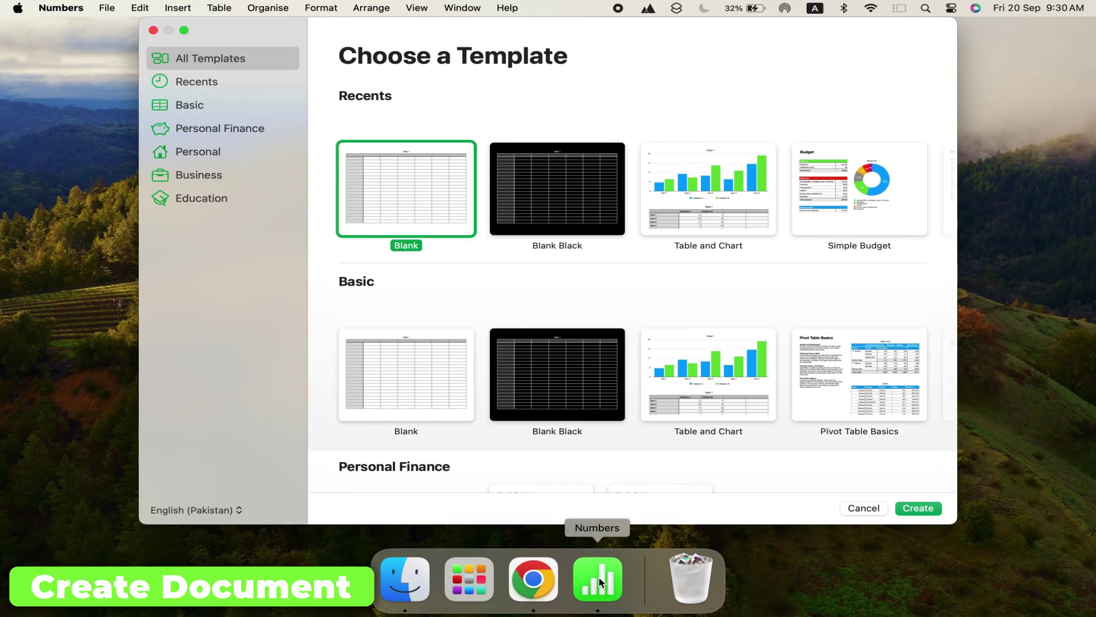
{"action": "left_click", "coordinate": [398, 406]}
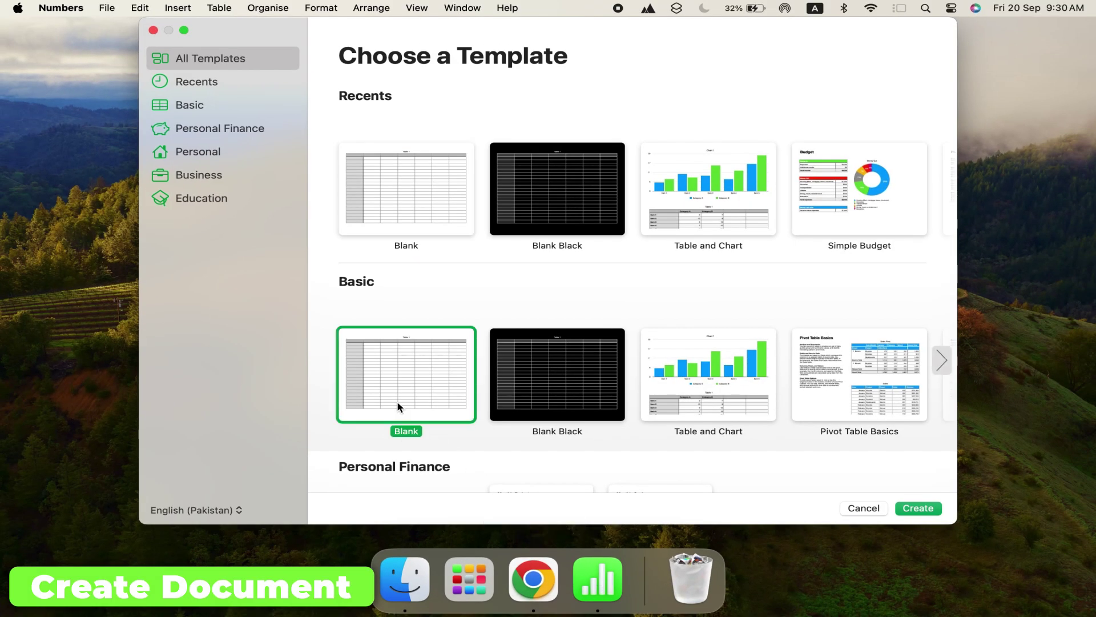
{"action": "left_click", "coordinate": [918, 510]}
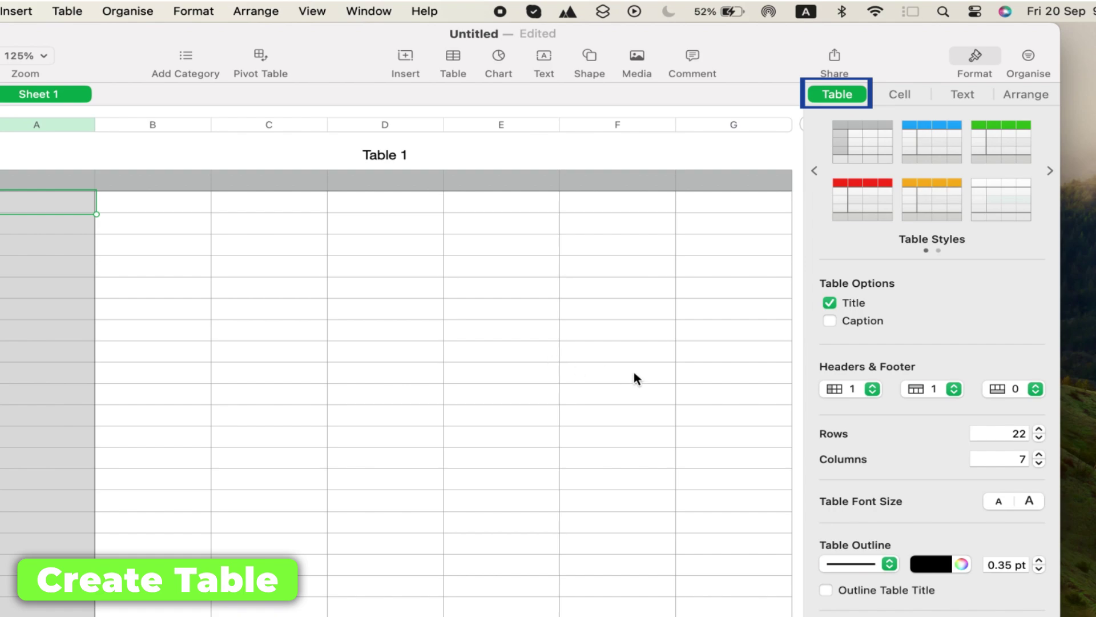
Step: Set Header Columns to 0 and enter 'Date' in header cell A1
{"action": "left_click", "coordinate": [872, 389]}
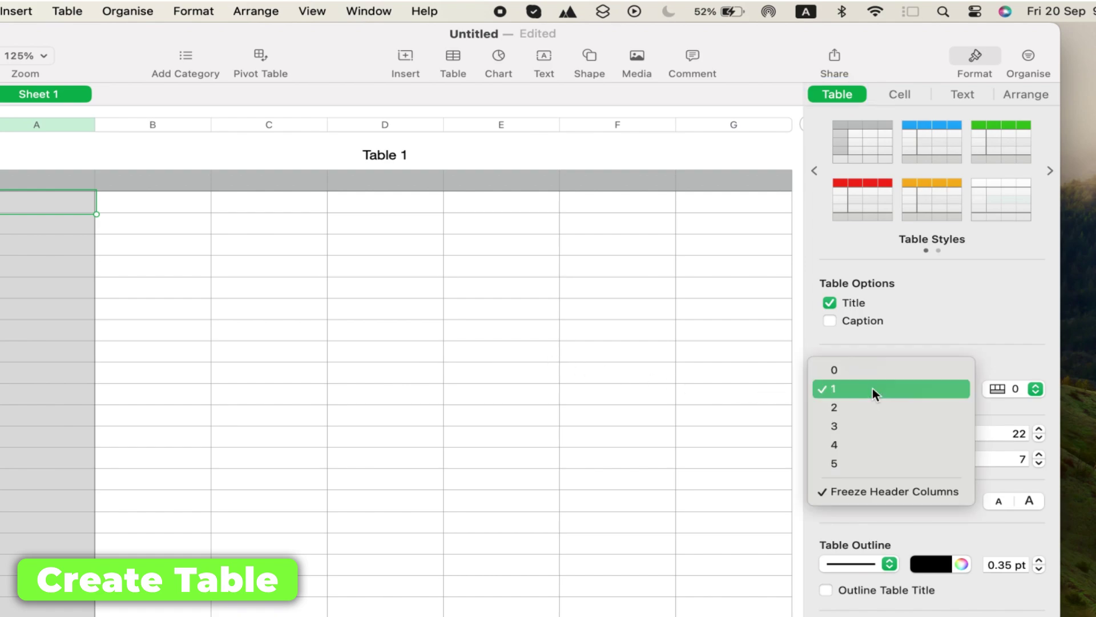
{"action": "left_click", "coordinate": [884, 371]}
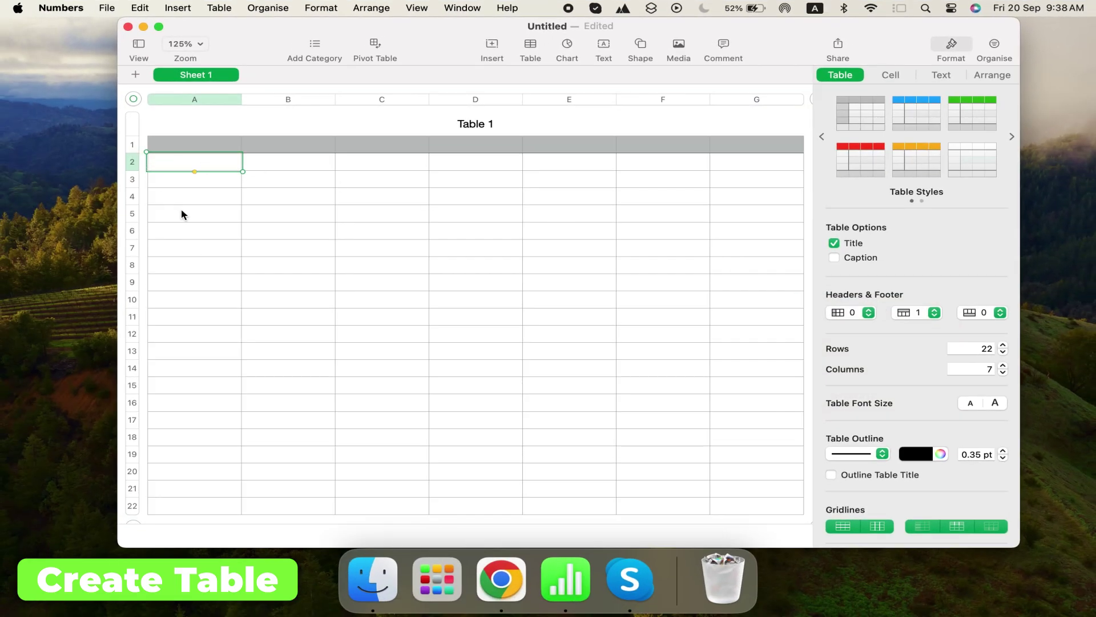
{"action": "left_click", "coordinate": [180, 144]}
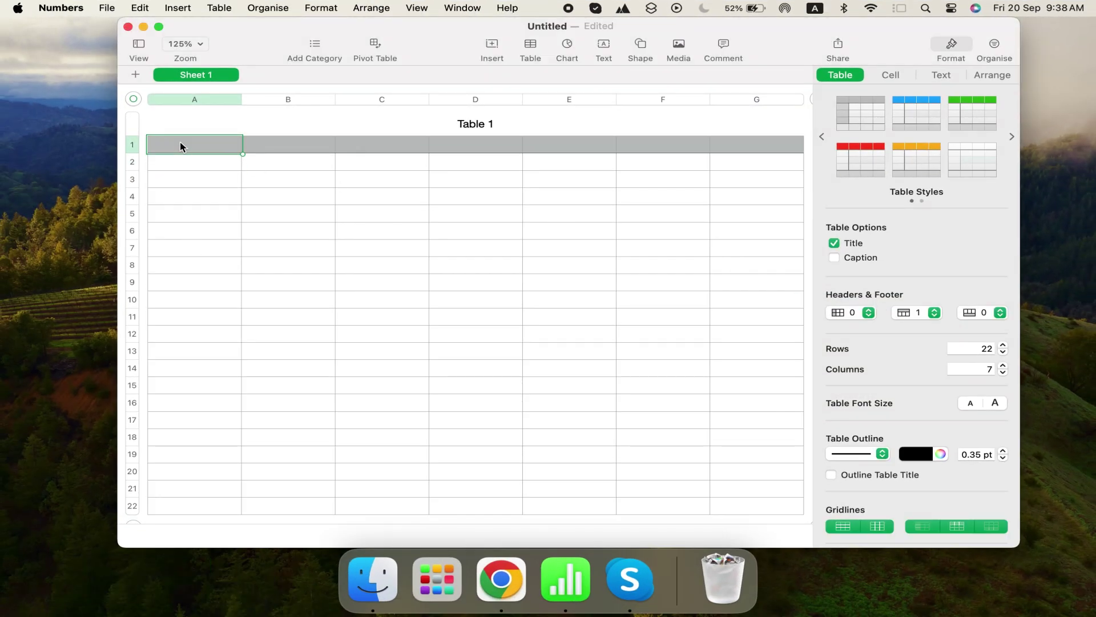
{"action": "type", "text": "Date"}
Step: Enter the headings Description, Amount and Category in cells B1–D1
{"action": "left_click", "coordinate": [290, 149]}
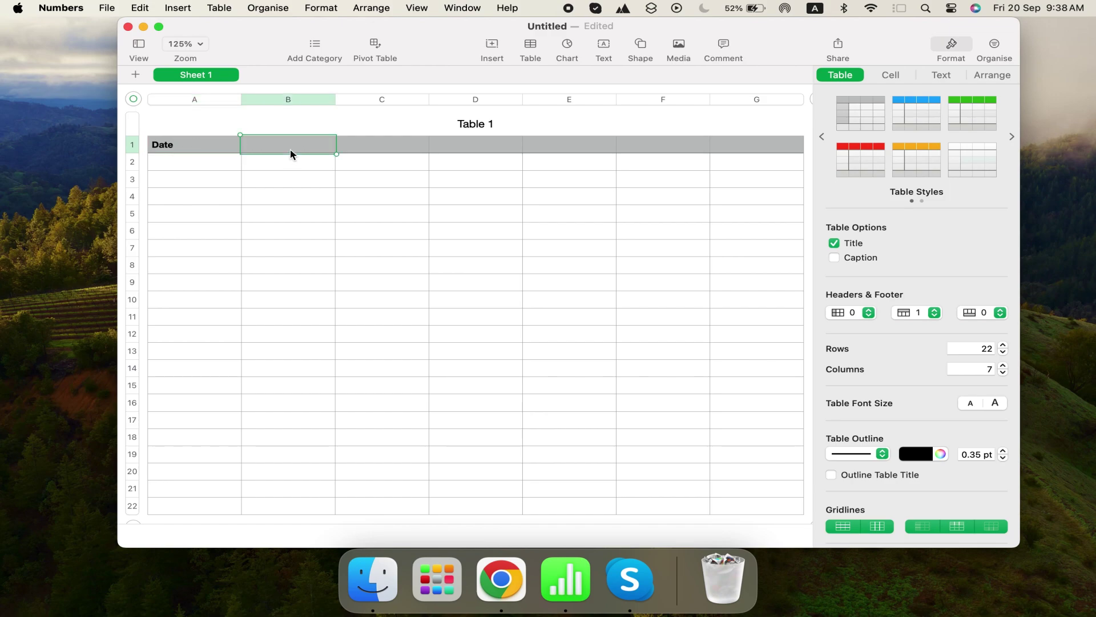
{"action": "type", "text": "Description"}
{"action": "left_click", "coordinate": [368, 147]}
{"action": "left_click", "coordinate": [368, 147]}
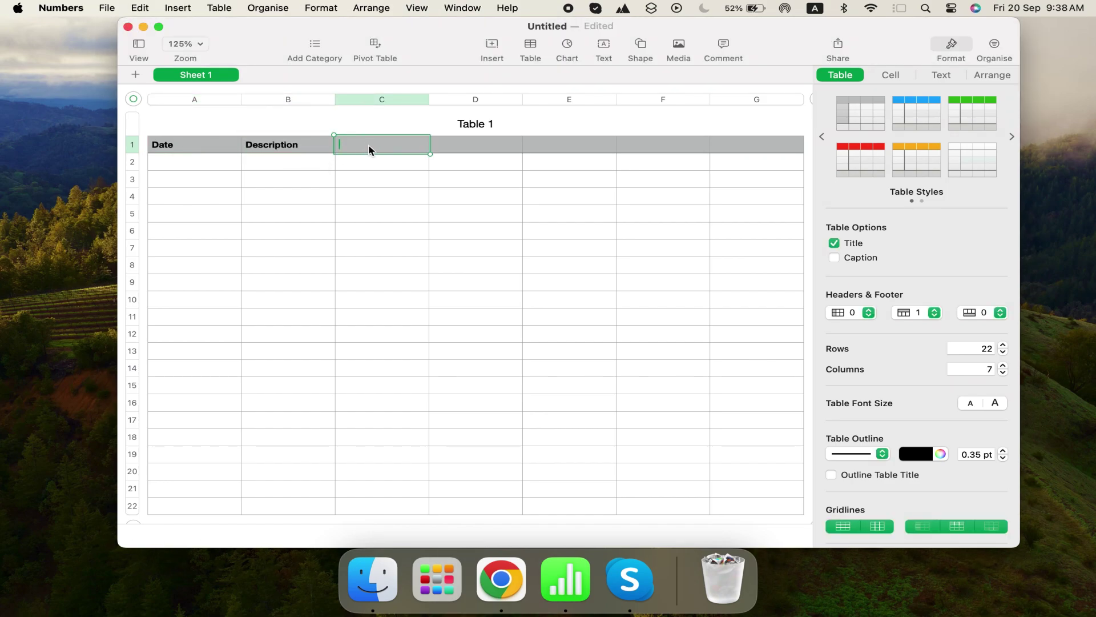
{"action": "type", "text": "Amount"}
{"action": "left_click", "coordinate": [454, 143]}
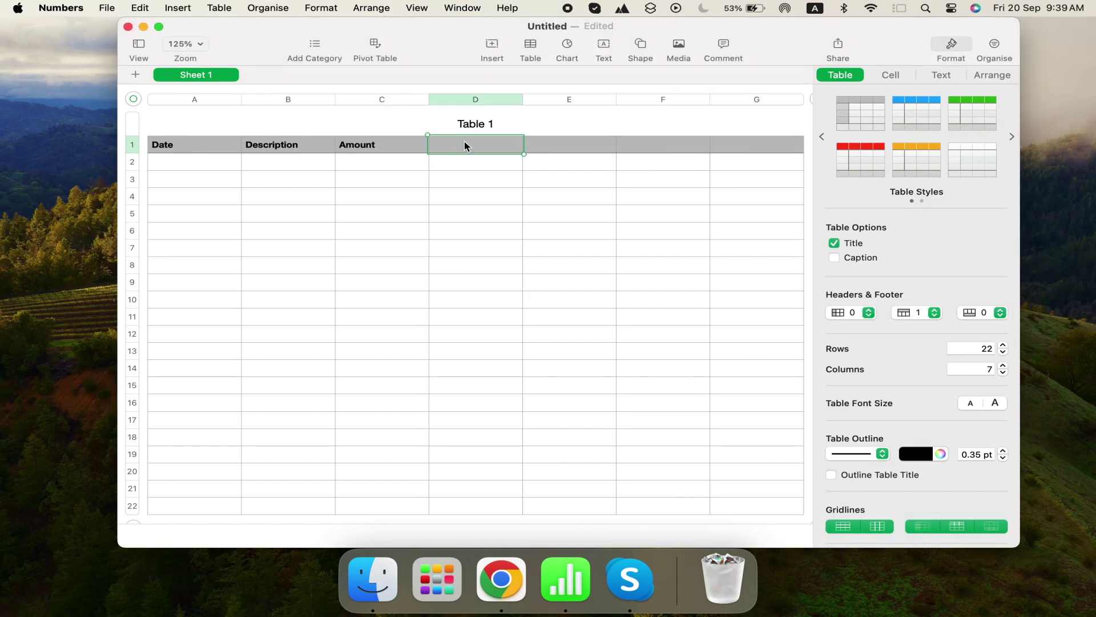
{"action": "type", "text": "Category"}
{"action": "left_click", "coordinate": [569, 143]}
{"action": "left_click", "coordinate": [554, 145]}
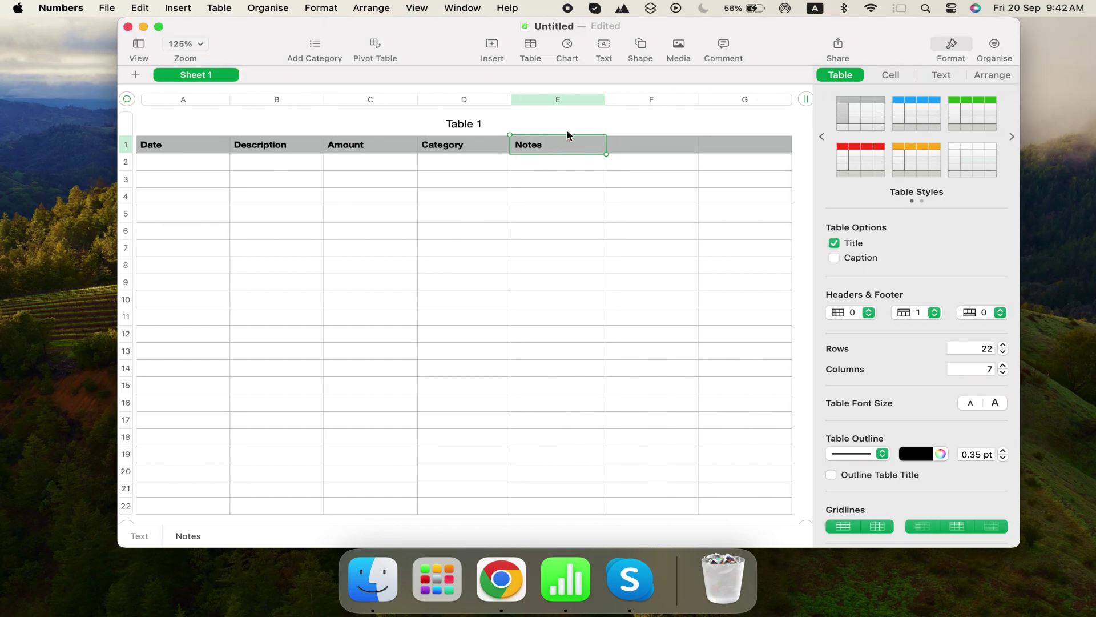
Step: Delete the empty columns F and G from the table
{"action": "left_click", "coordinate": [646, 102]}
{"action": "left_click", "coordinate": [637, 102]}
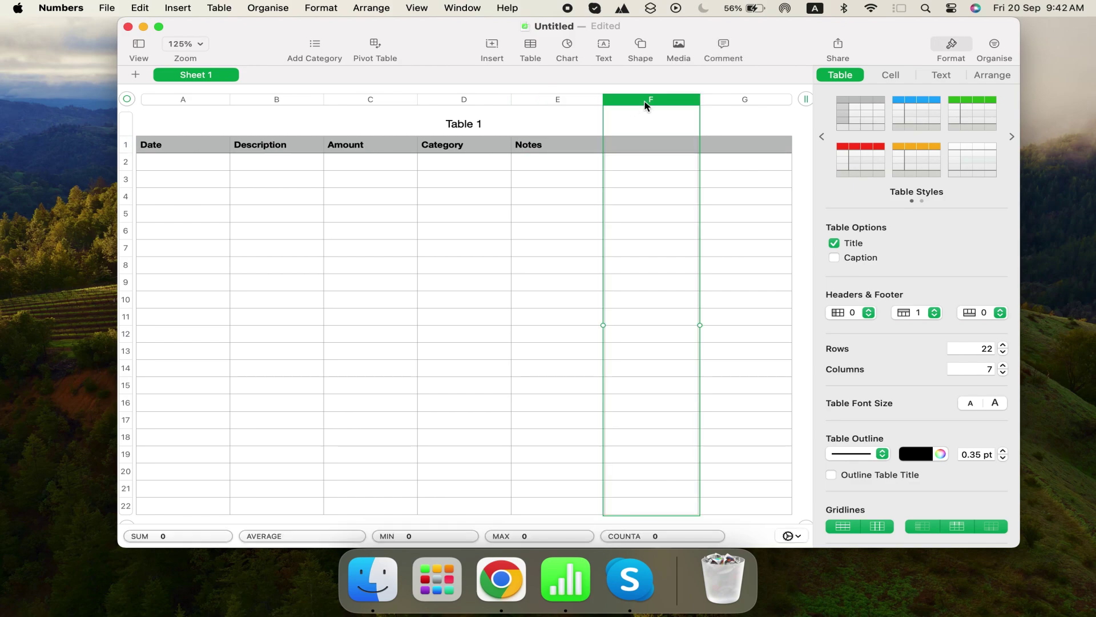
{"action": "left_click", "coordinate": [750, 102], "text": "shift"}
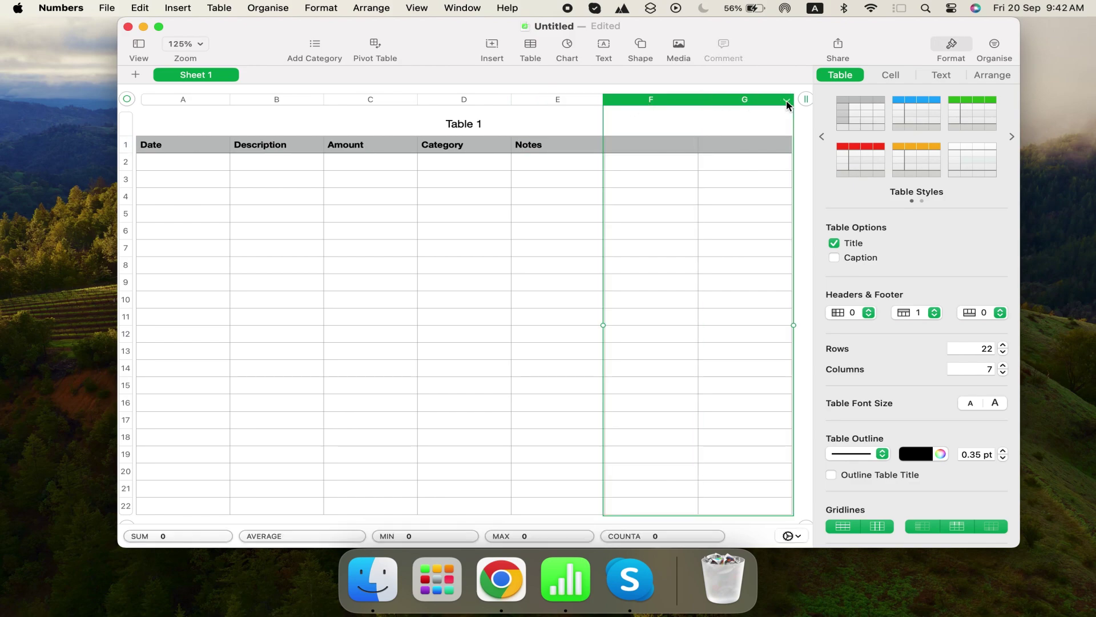
{"action": "left_click", "coordinate": [787, 103]}
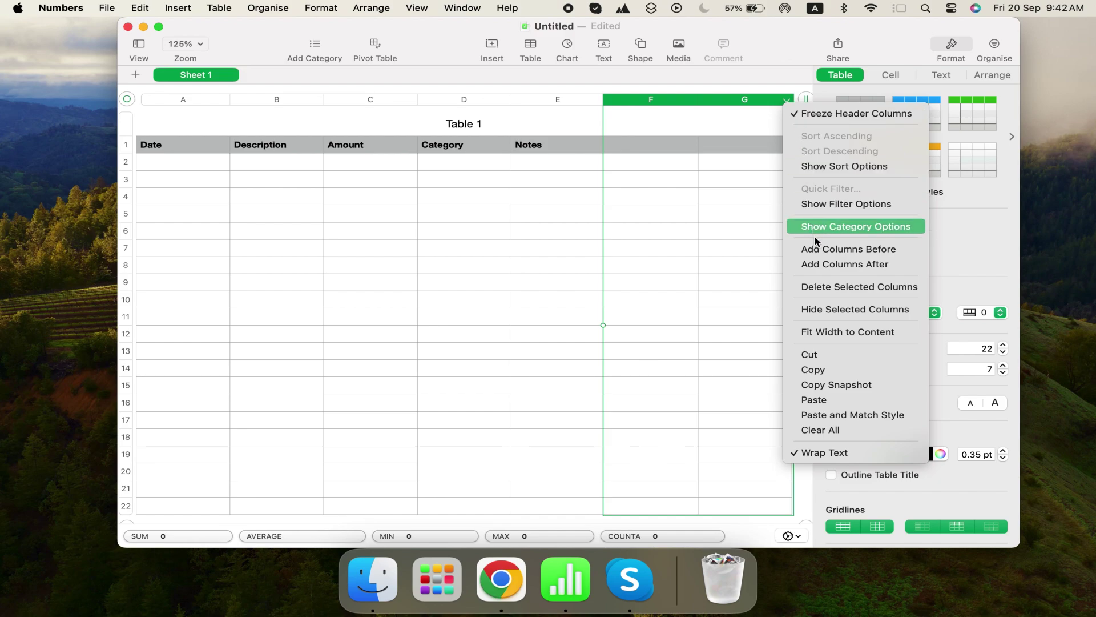
{"action": "left_click", "coordinate": [851, 289]}
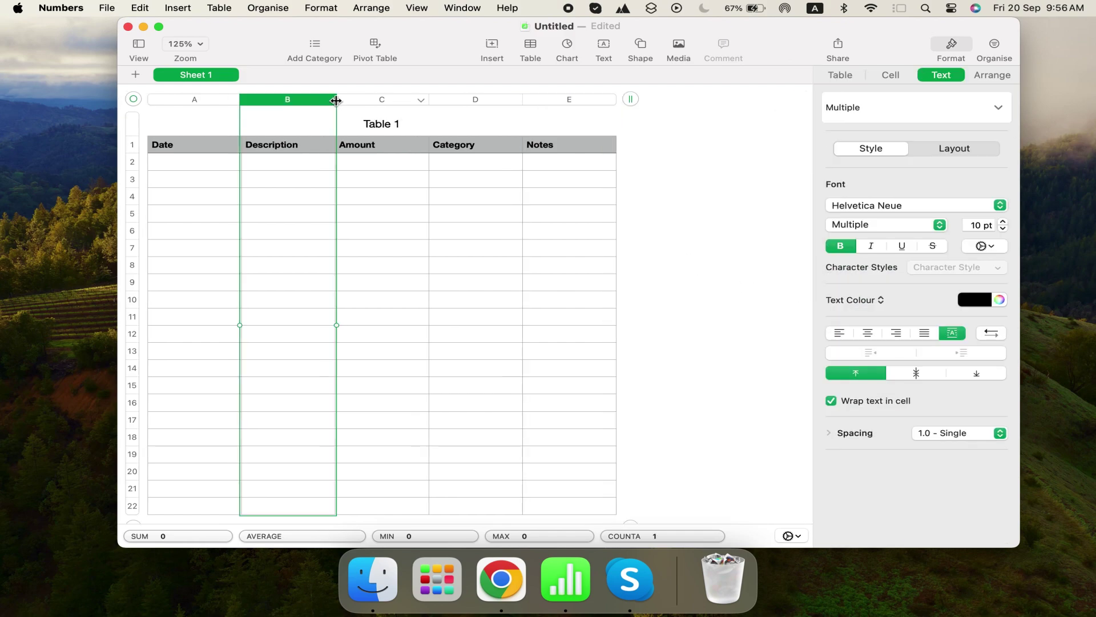
Step: Widen the Description and Notes columns
{"action": "left_click_drag", "start_coordinate": [336, 100], "coordinate": [399, 100]}
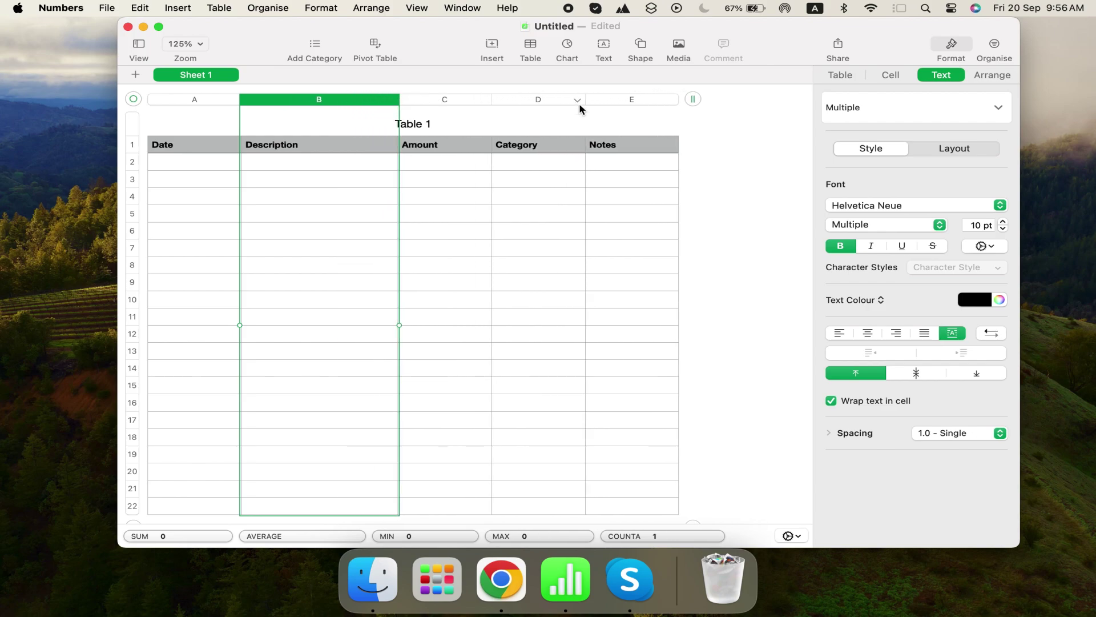
{"action": "left_click", "coordinate": [612, 102]}
{"action": "left_click_drag", "start_coordinate": [679, 100], "coordinate": [749, 98]}
Step: Rename the table title to 'Expenses Journal', correcting the typo
{"action": "left_click", "coordinate": [455, 126]}
{"action": "left_click", "coordinate": [455, 126]}
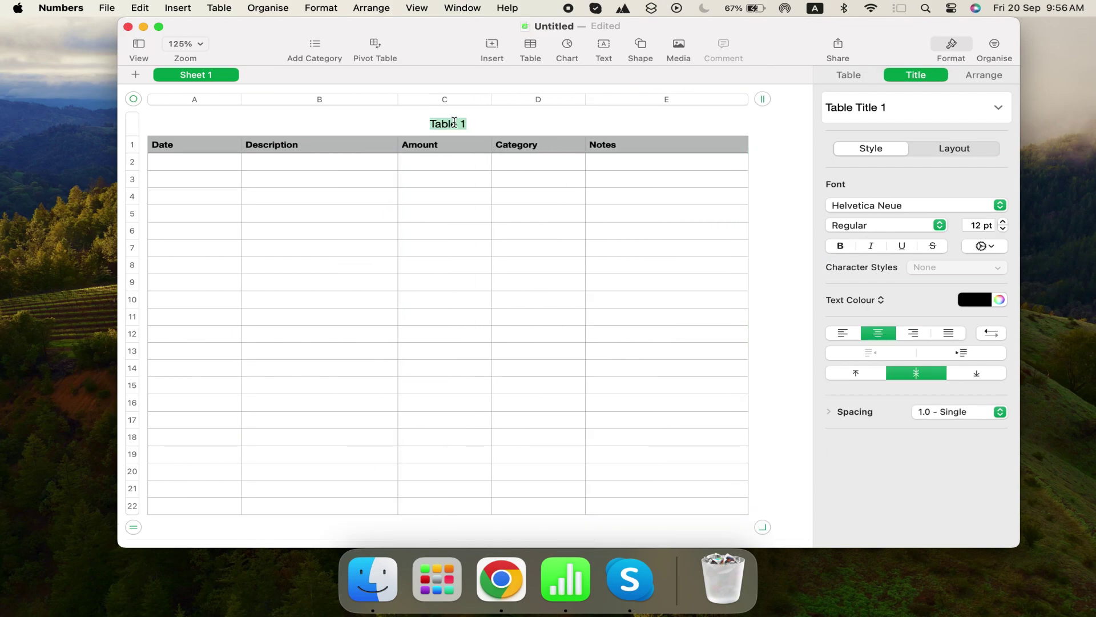
{"action": "type", "text": "Expenes Journal"}
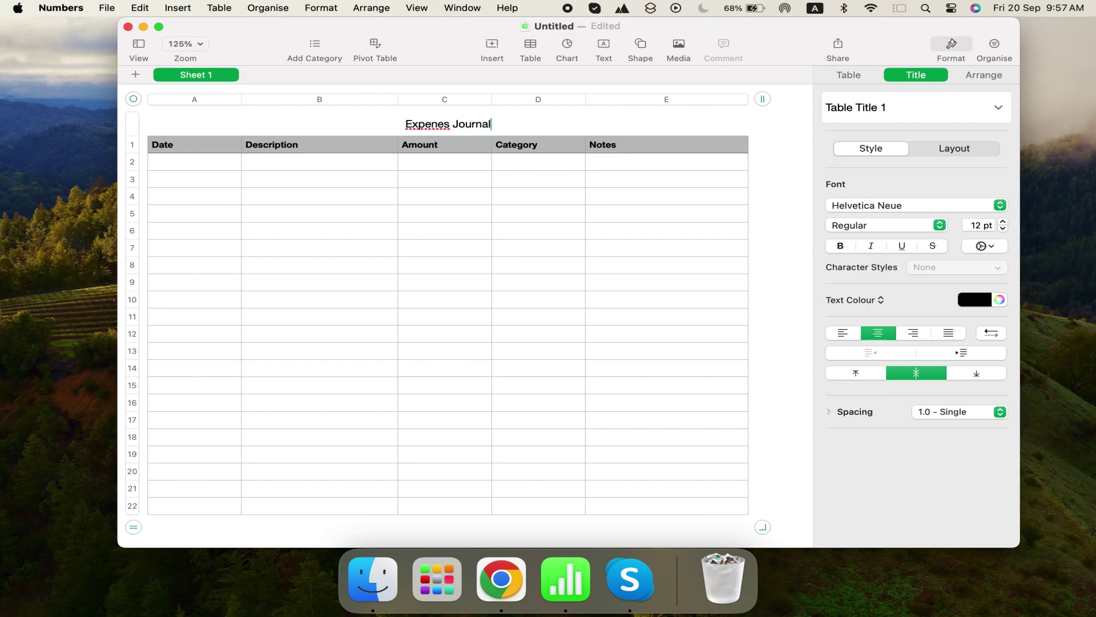
{"action": "key", "text": "super+Left"}
{"action": "key", "text": "Right"}
{"action": "key", "text": "Right"}
{"action": "key", "text": "Right"}
{"action": "key", "text": "Right"}
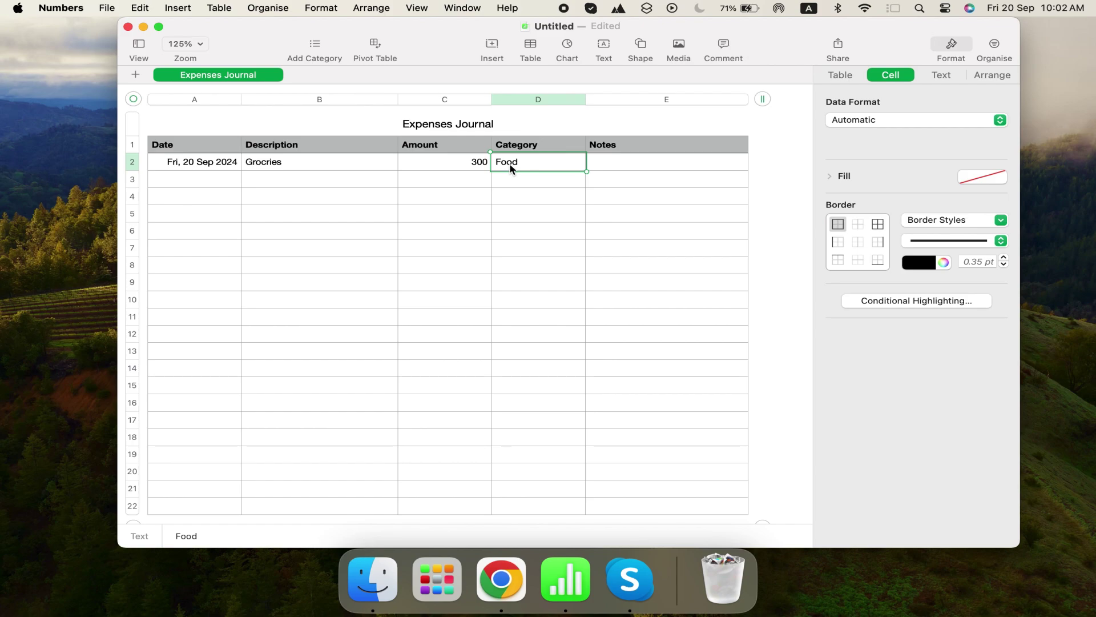
Step: Format column A as Date & Time with the 5 January 2024 style and no time
{"action": "left_click", "coordinate": [178, 144]}
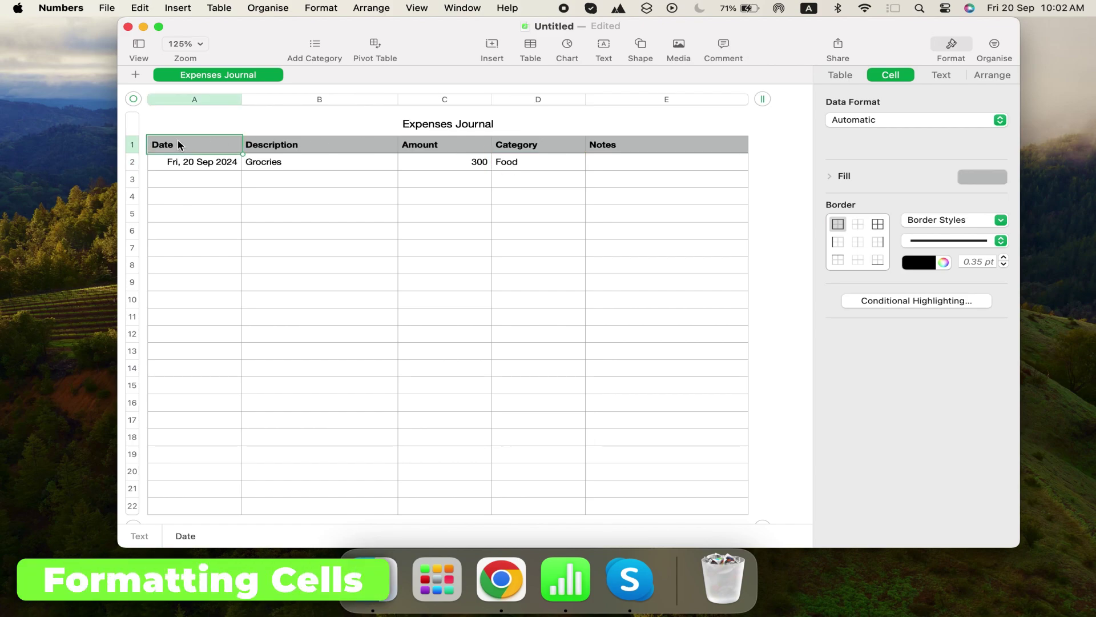
{"action": "left_click", "coordinate": [194, 100]}
{"action": "mouse_move", "coordinate": [205, 105]}
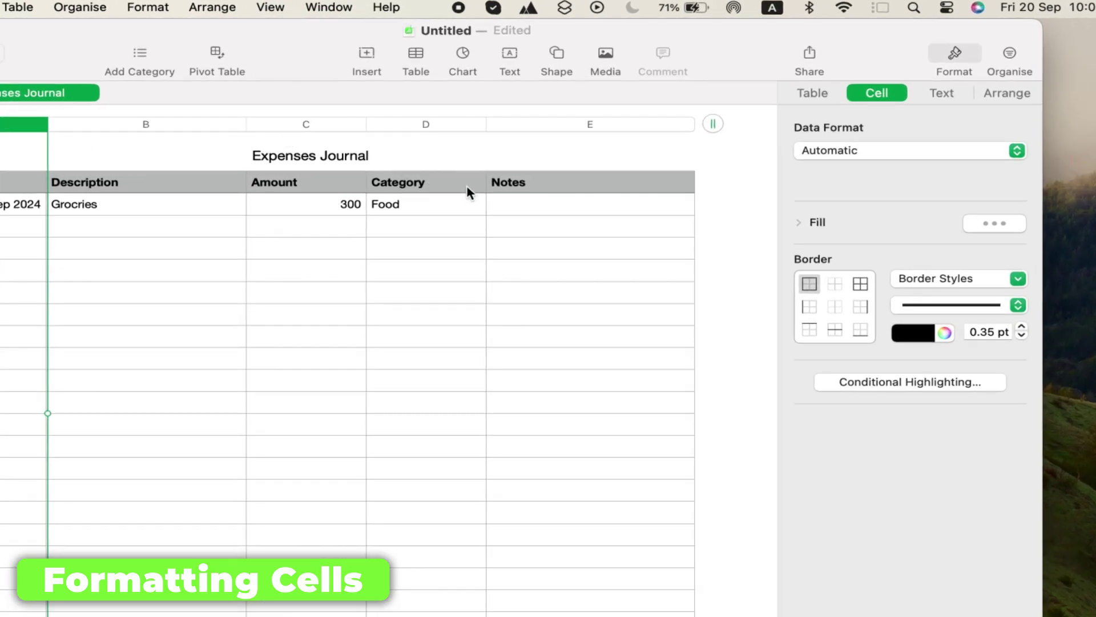
{"action": "left_click", "coordinate": [1017, 152]}
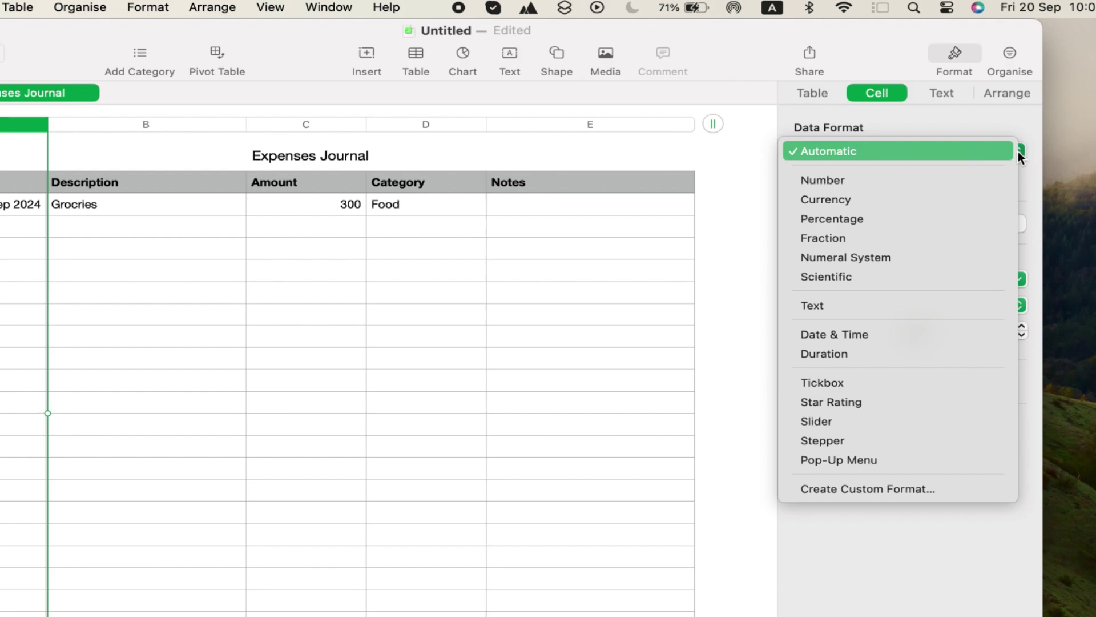
{"action": "left_click", "coordinate": [933, 341]}
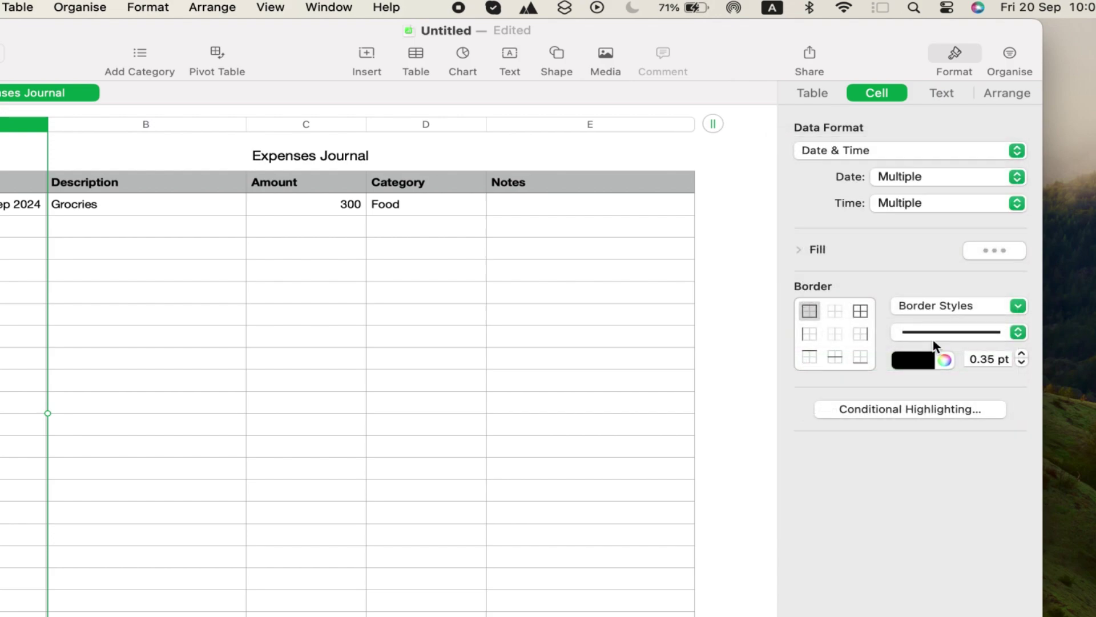
{"action": "left_click", "coordinate": [973, 177]}
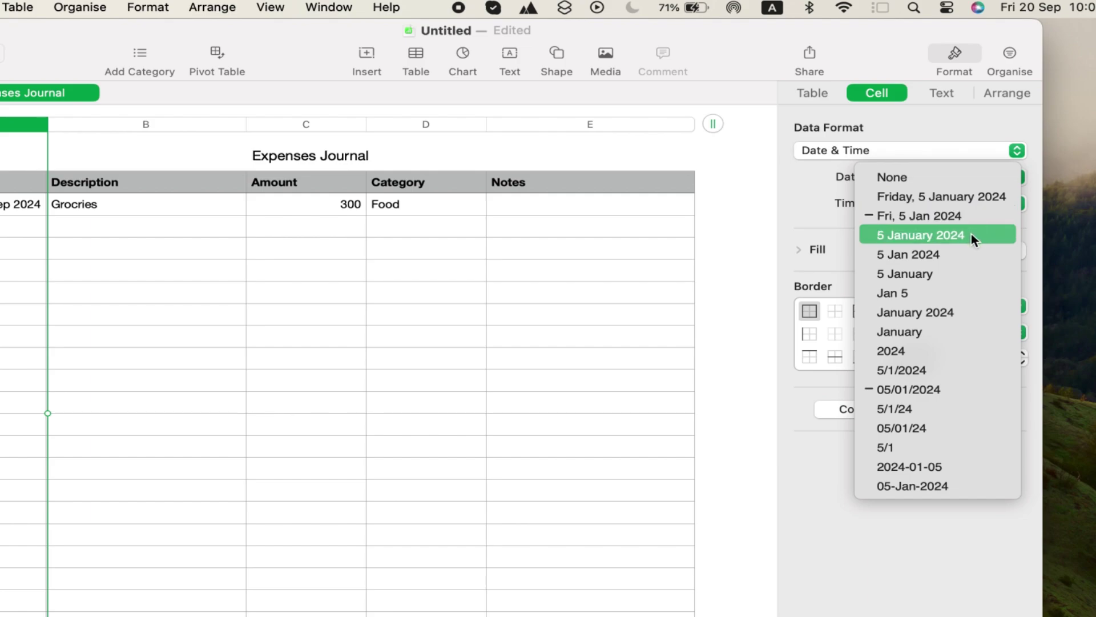
{"action": "left_click", "coordinate": [971, 234]}
{"action": "left_click", "coordinate": [1017, 203]}
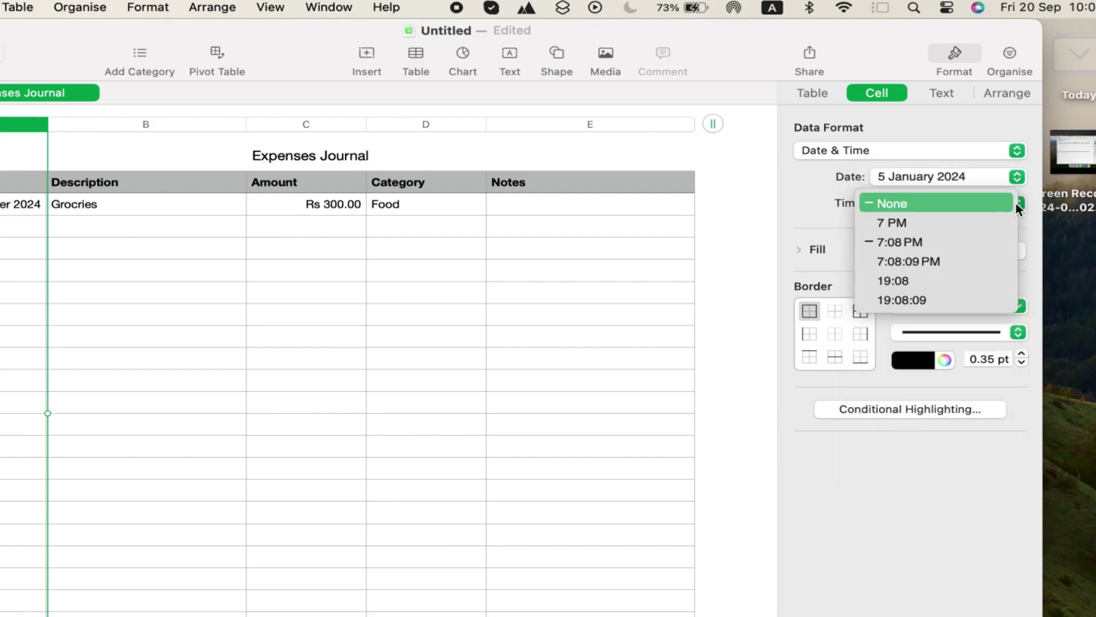
{"action": "left_click", "coordinate": [968, 203]}
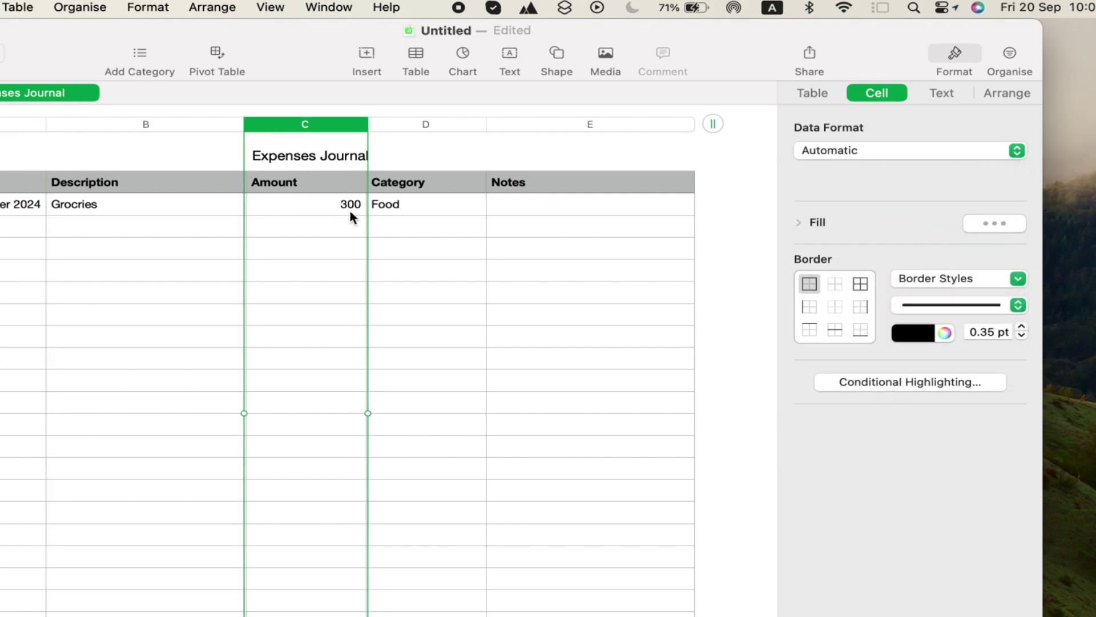
Step: Format the Amount column as currency with two decimal places
{"action": "left_click", "coordinate": [1017, 150]}
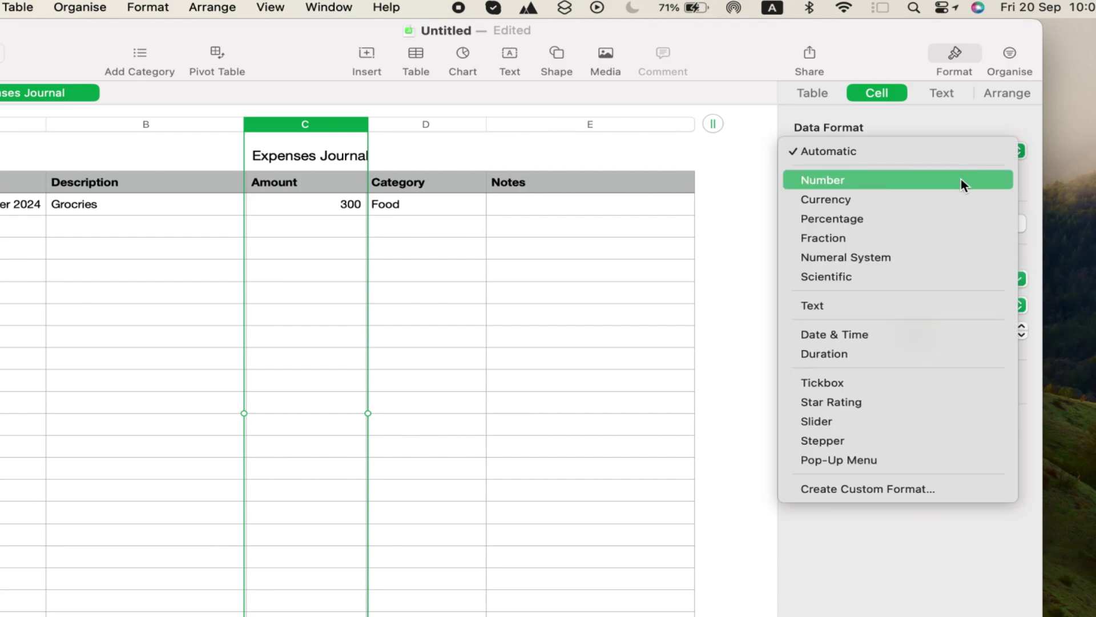
{"action": "left_click", "coordinate": [944, 198]}
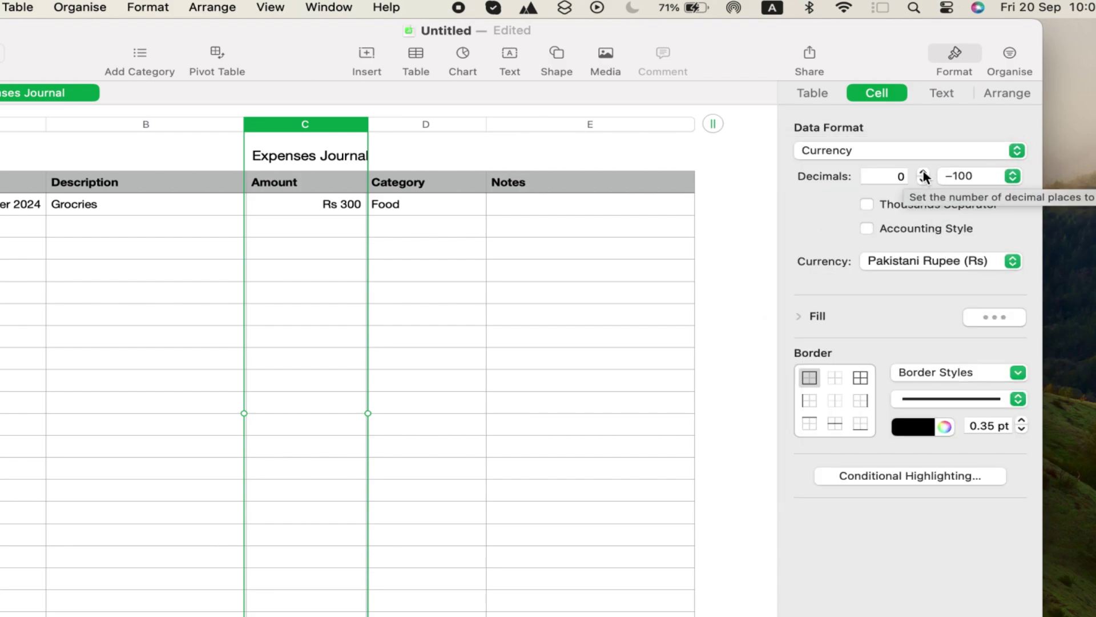
{"action": "left_click", "coordinate": [923, 170]}
{"action": "left_click", "coordinate": [923, 171]}
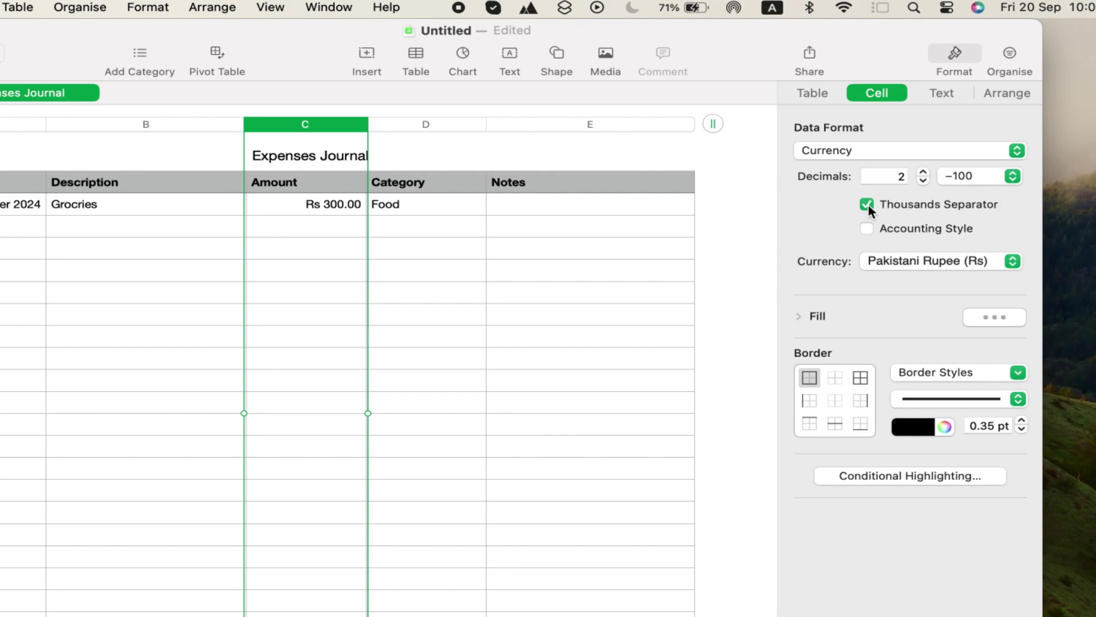
{"action": "left_click", "coordinate": [418, 124]}
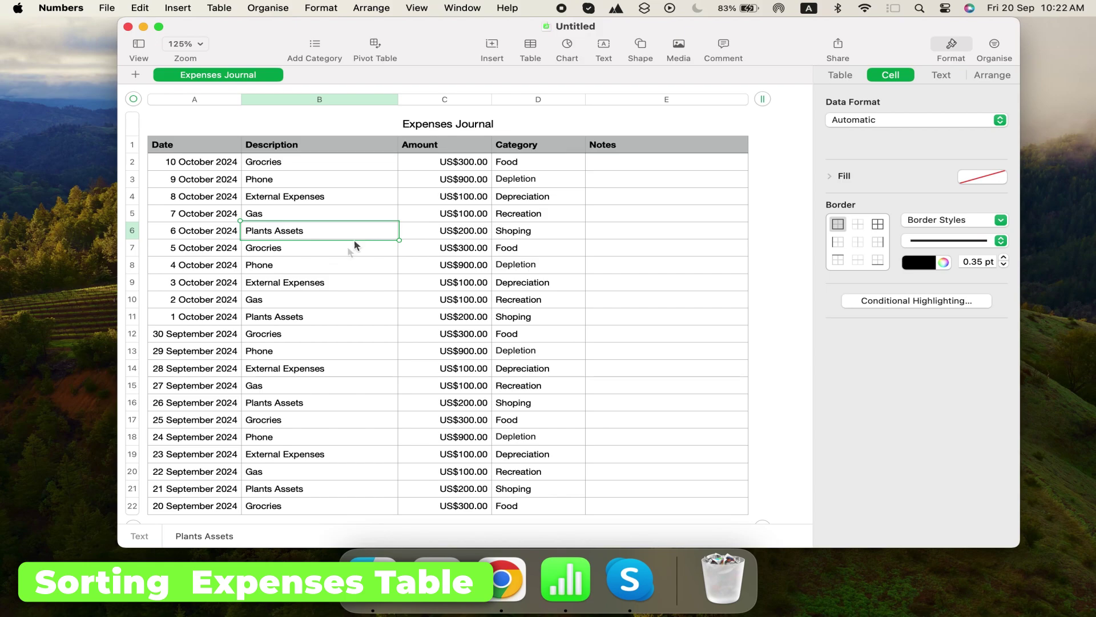
Step: Sort the Expenses Journal ascending by the Date column
{"action": "scroll", "coordinate": [216, 399], "scroll_direction": "down", "scroll_amount": 1}
{"action": "scroll", "coordinate": [215, 398], "scroll_direction": "up", "scroll_amount": 1}
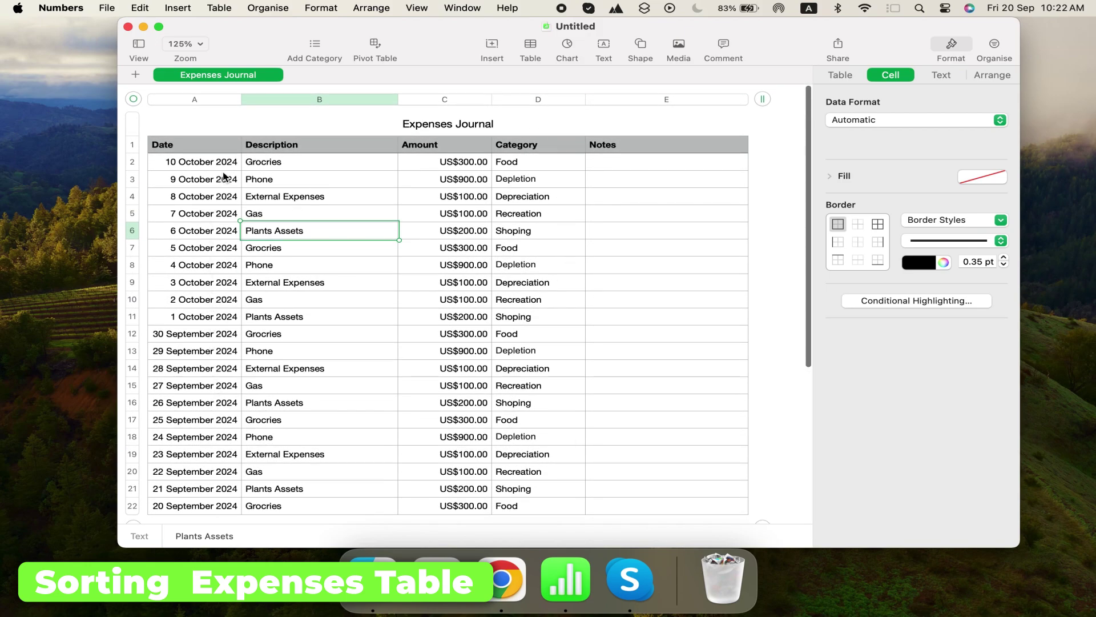
{"action": "left_click", "coordinate": [198, 98]}
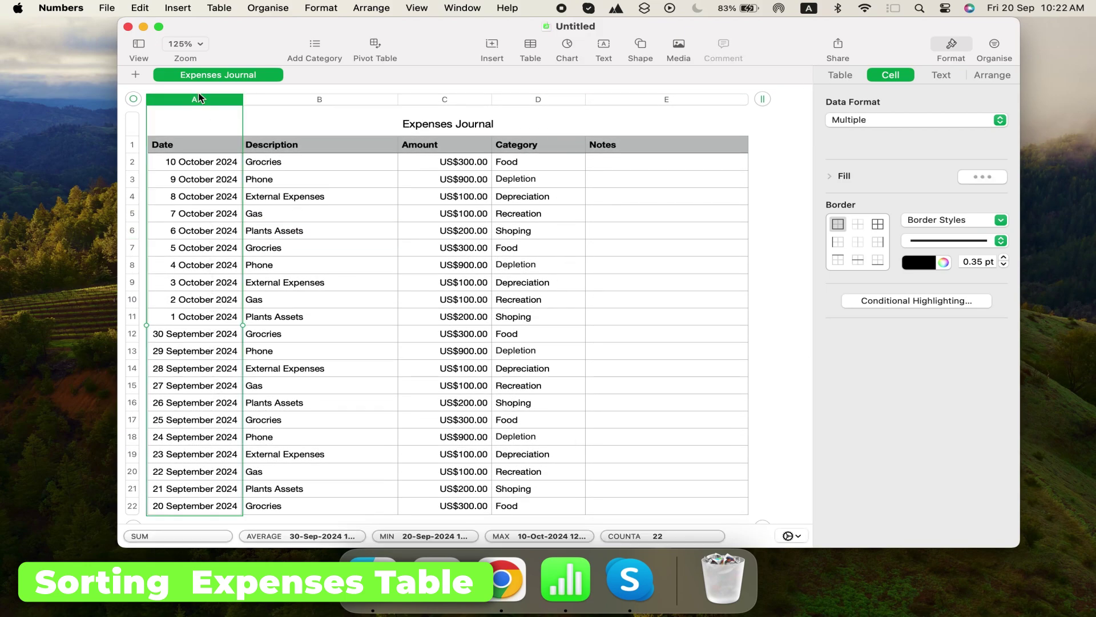
{"action": "left_click", "coordinate": [236, 102]}
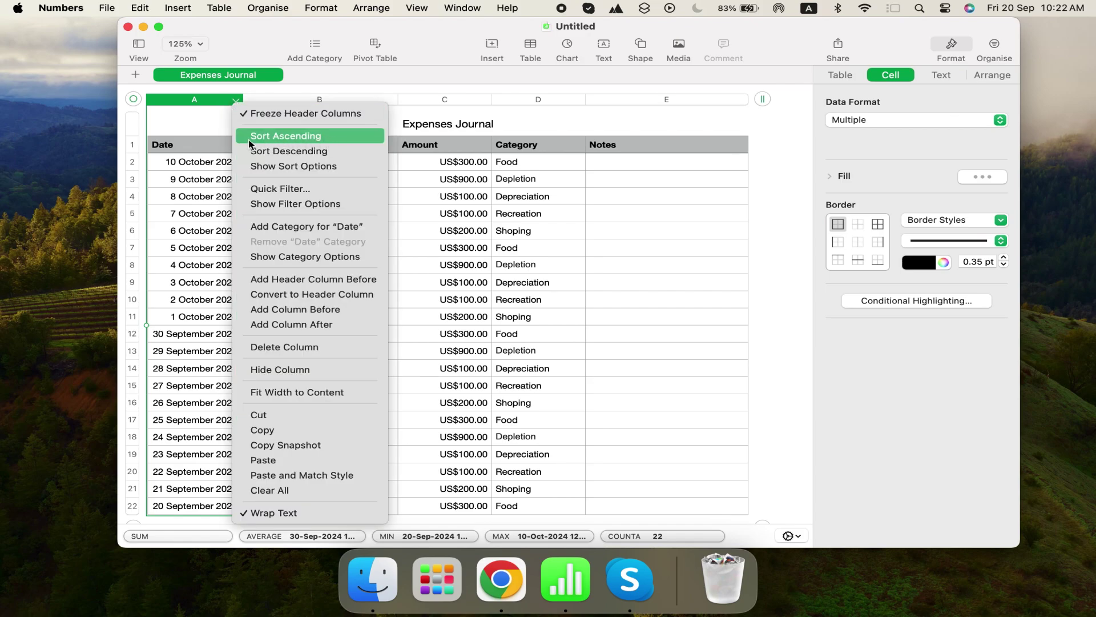
{"action": "left_click", "coordinate": [312, 142]}
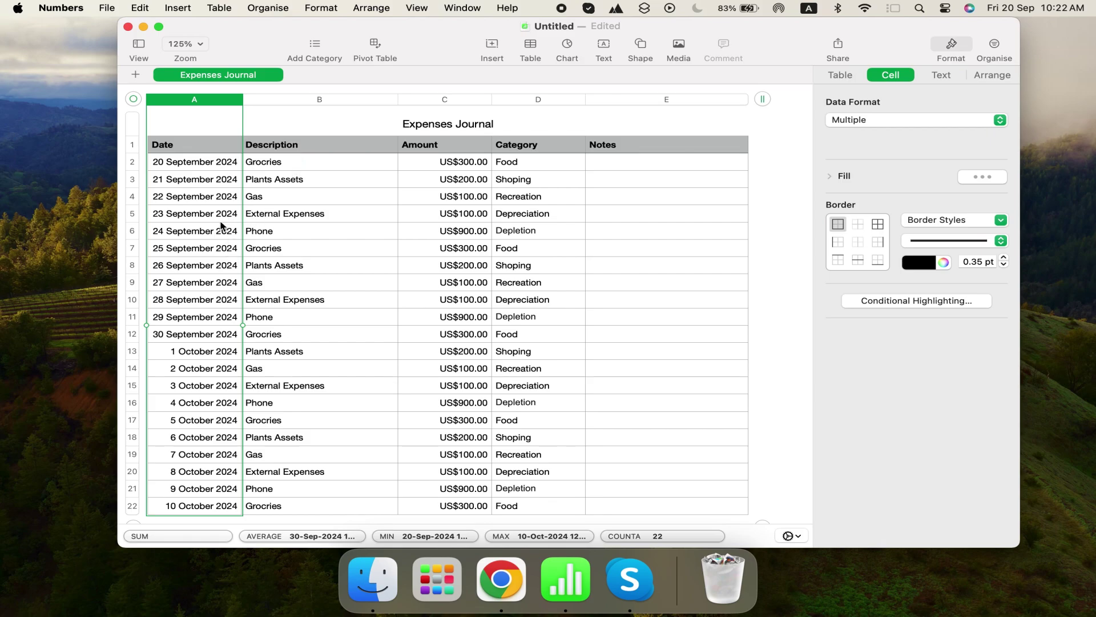
{"action": "scroll", "coordinate": [221, 226], "scroll_direction": "up", "scroll_amount": 1}
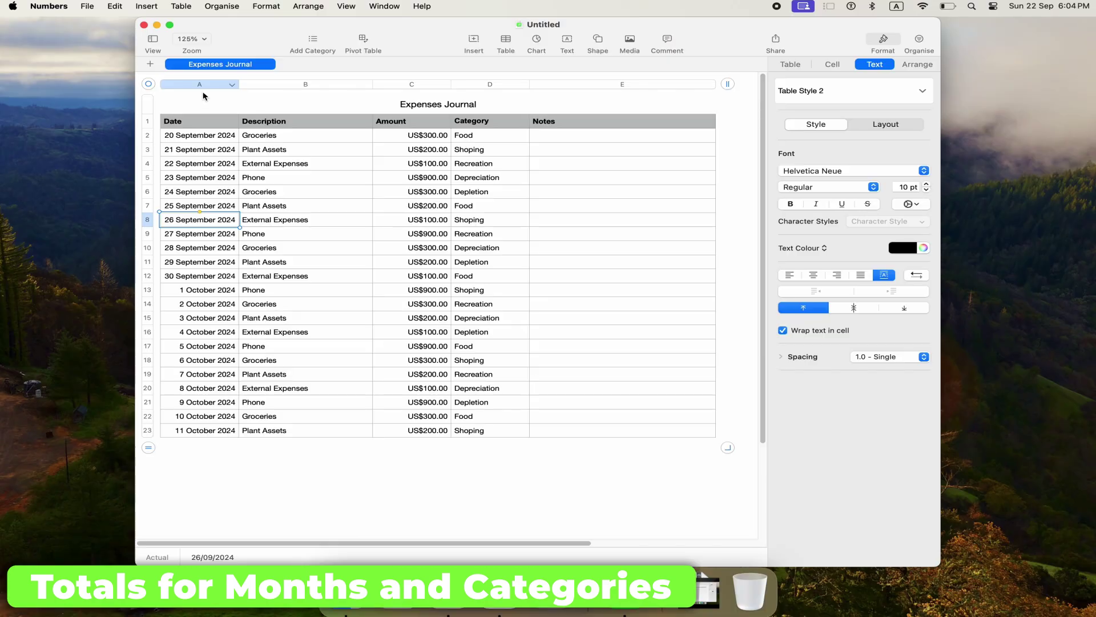
Step: Select the Expenses Journal table and insert a pivot table on a new sheet
{"action": "left_click", "coordinate": [200, 86]}
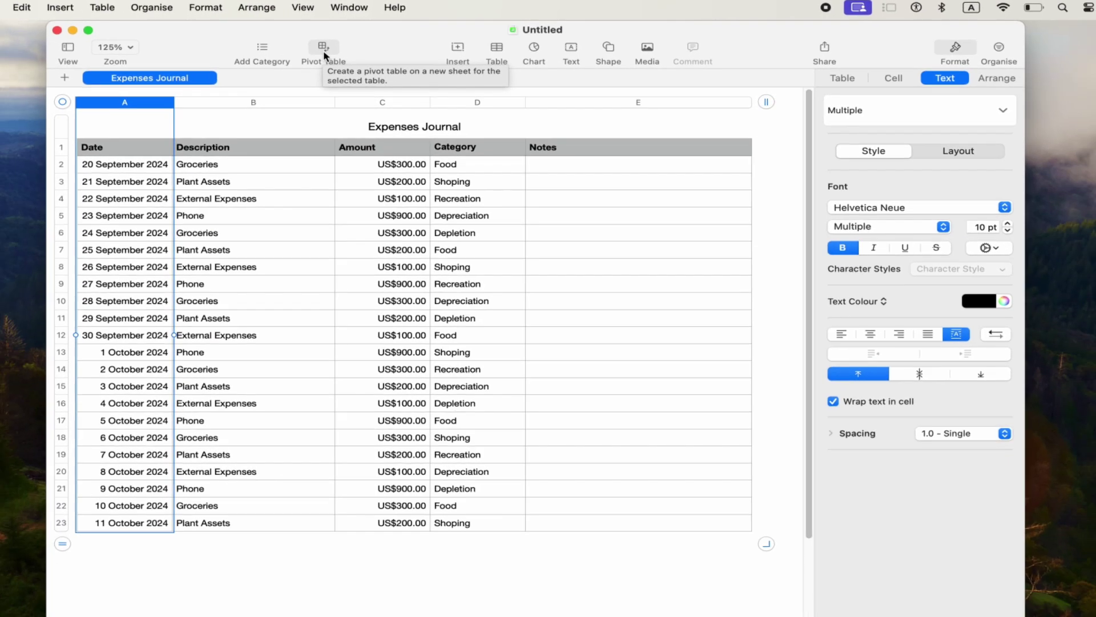
{"action": "left_click", "coordinate": [284, 56]}
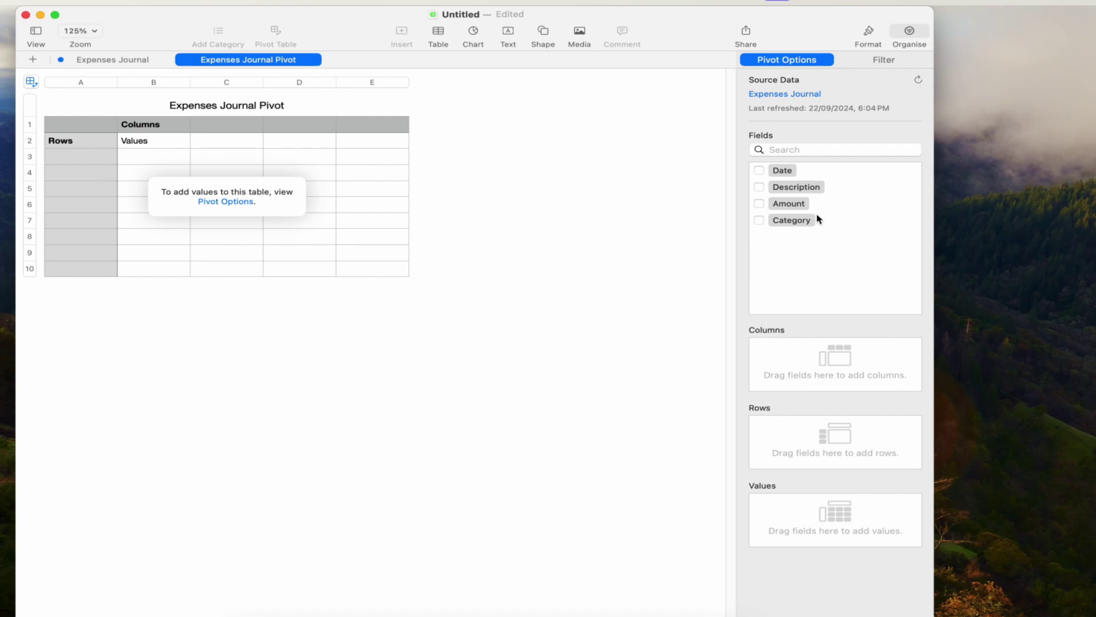
Step: Put Date in Rows, Category in Columns and Amount in Values
{"action": "left_click_drag", "start_coordinate": [782, 170], "coordinate": [834, 443]}
{"action": "left_click_drag", "start_coordinate": [793, 221], "coordinate": [805, 359]}
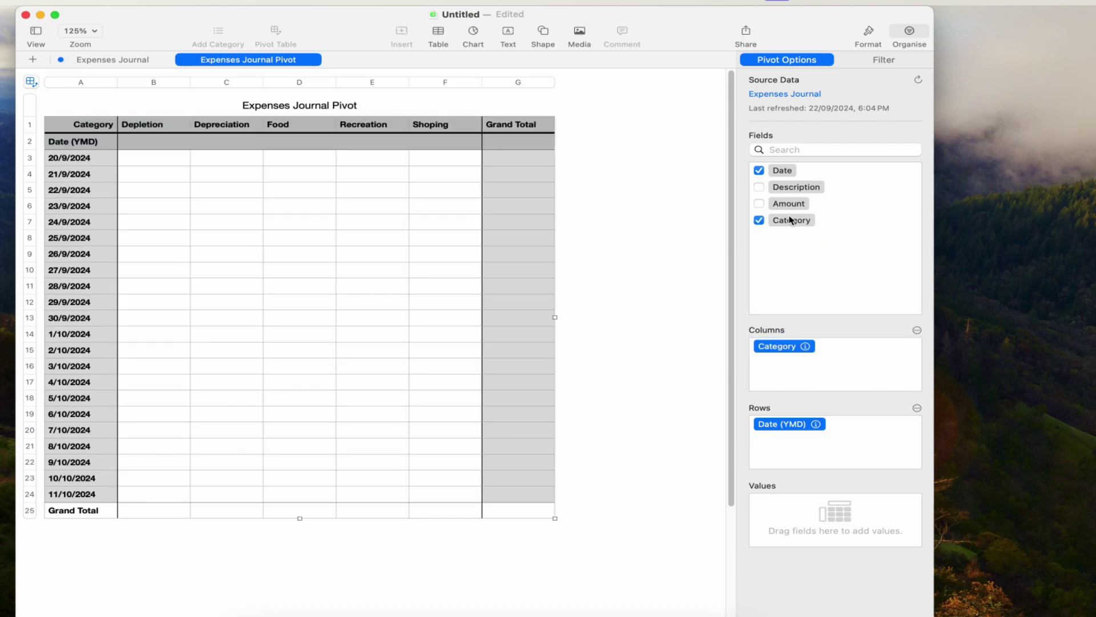
{"action": "left_click_drag", "start_coordinate": [788, 204], "coordinate": [823, 506]}
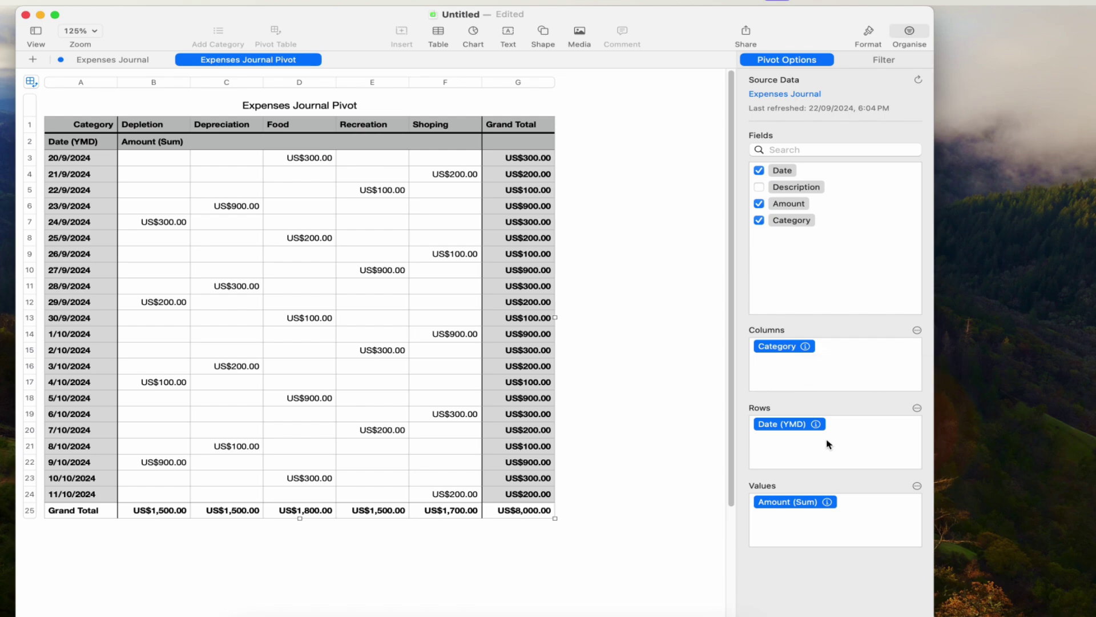
Step: Group the pivot's Date rows by Year-Month
{"action": "left_click", "coordinate": [817, 424]}
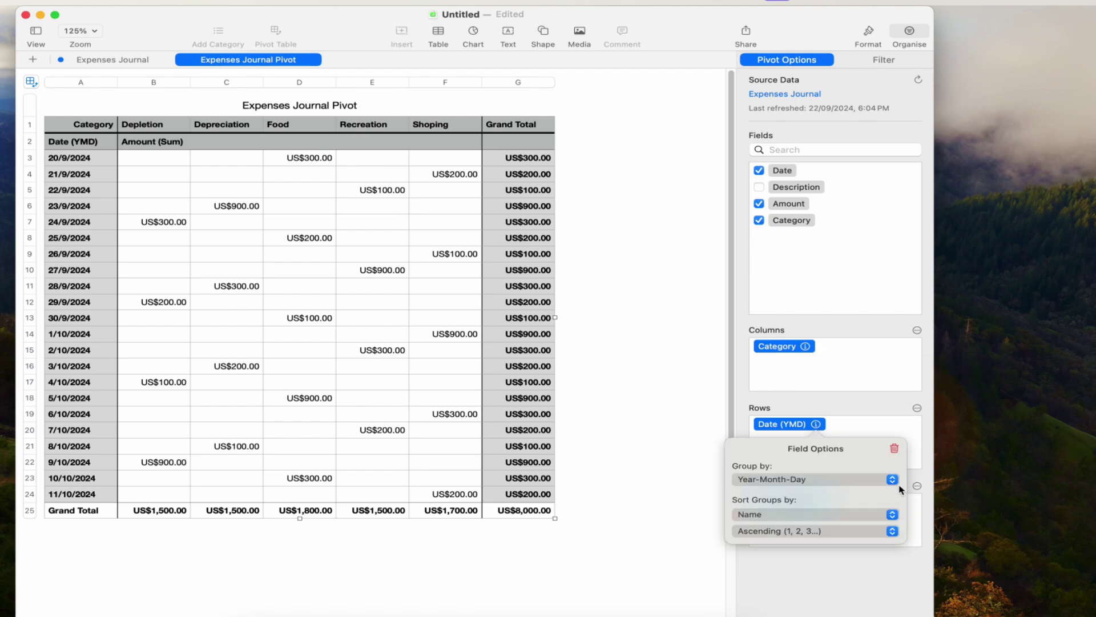
{"action": "left_click", "coordinate": [893, 482]}
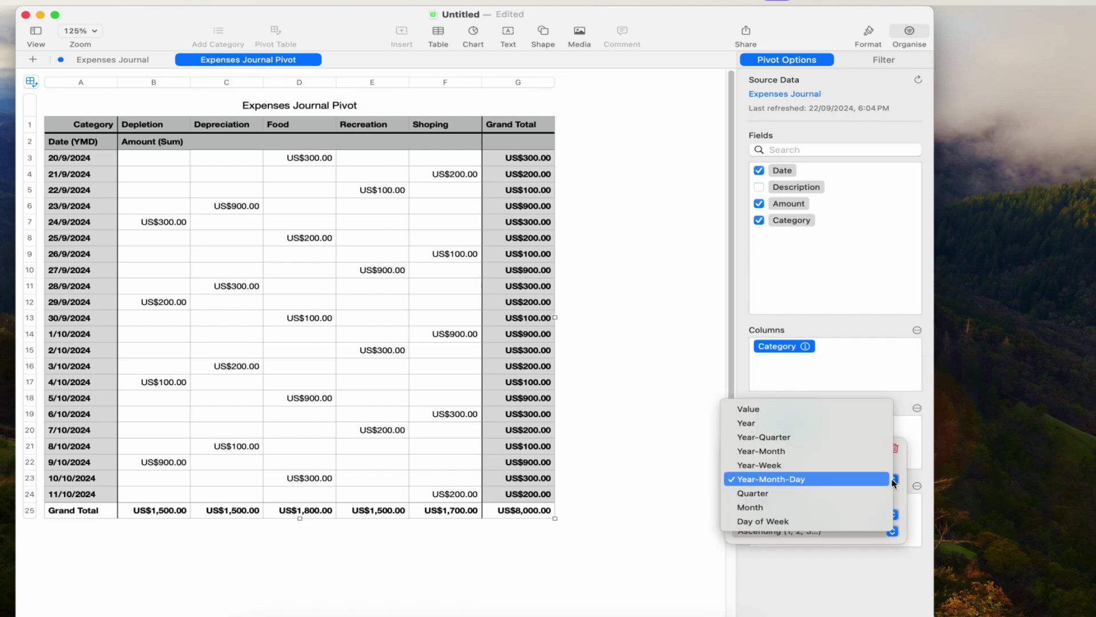
{"action": "left_click", "coordinate": [861, 452]}
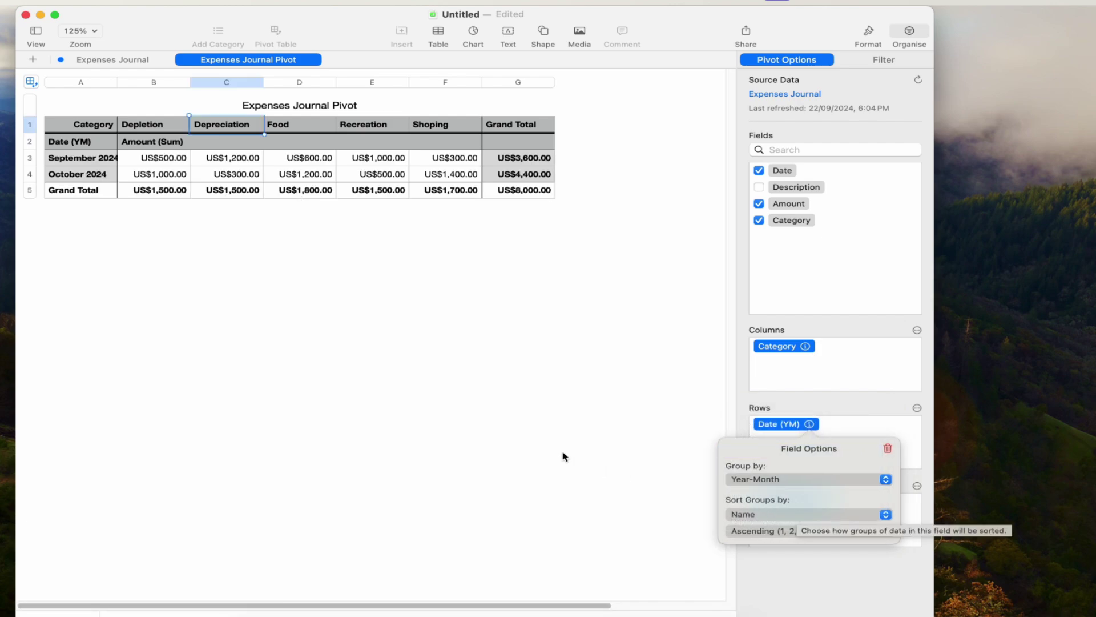
{"action": "left_click", "coordinate": [505, 439]}
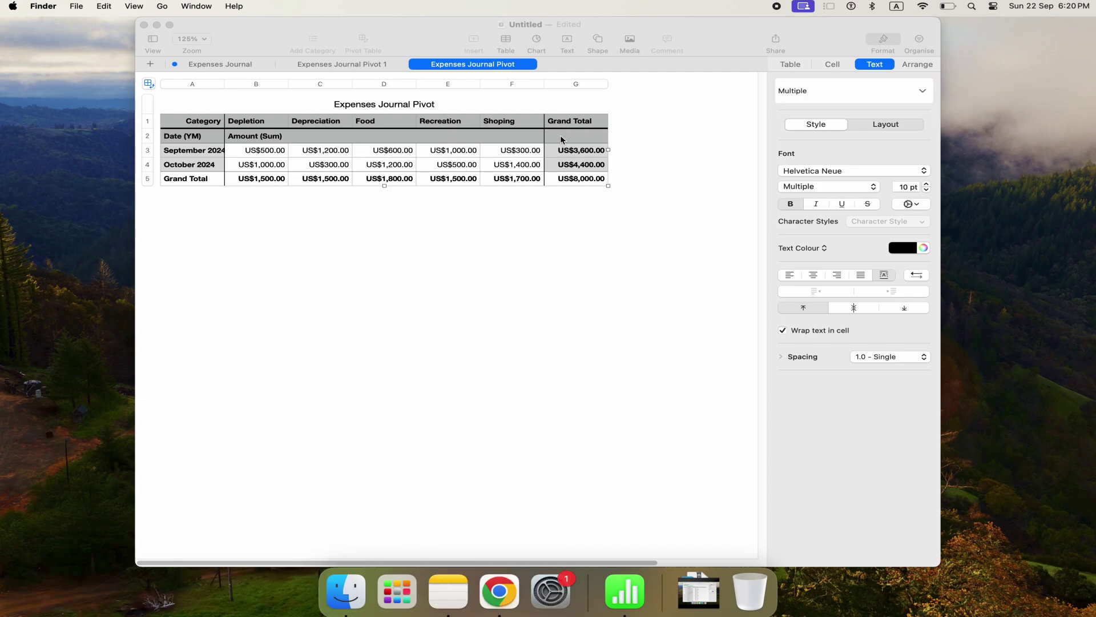
{"action": "left_click", "coordinate": [153, 86]}
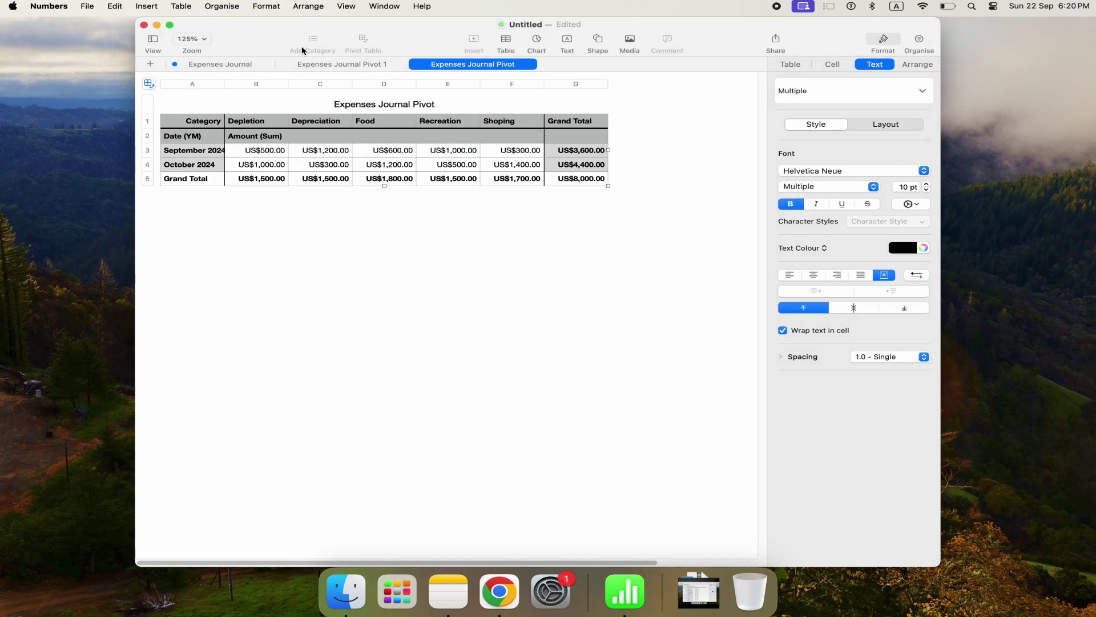
Step: Add a Date filter to the pivot excluding 20, 21 and 22 September 2024
{"action": "left_click", "coordinate": [929, 45]}
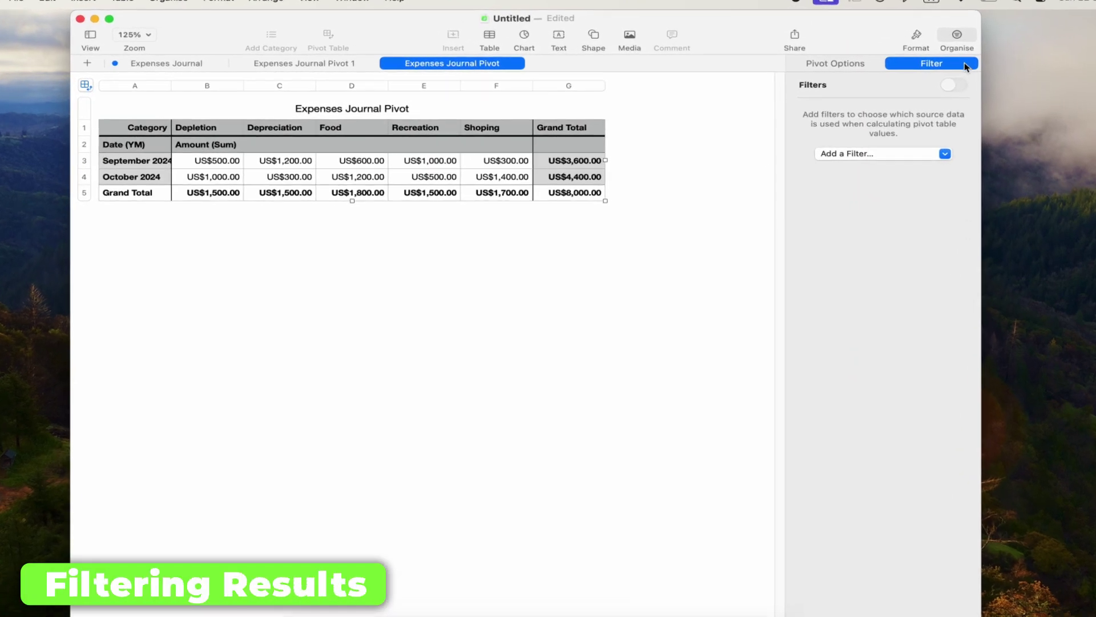
{"action": "left_click", "coordinate": [908, 145]}
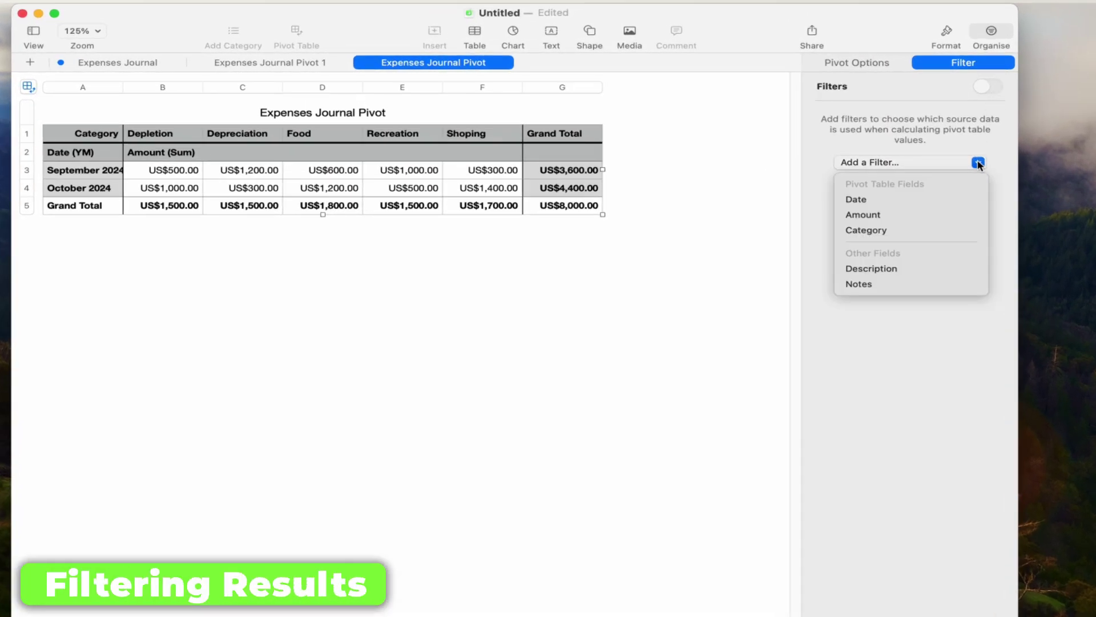
{"action": "left_click", "coordinate": [963, 198]}
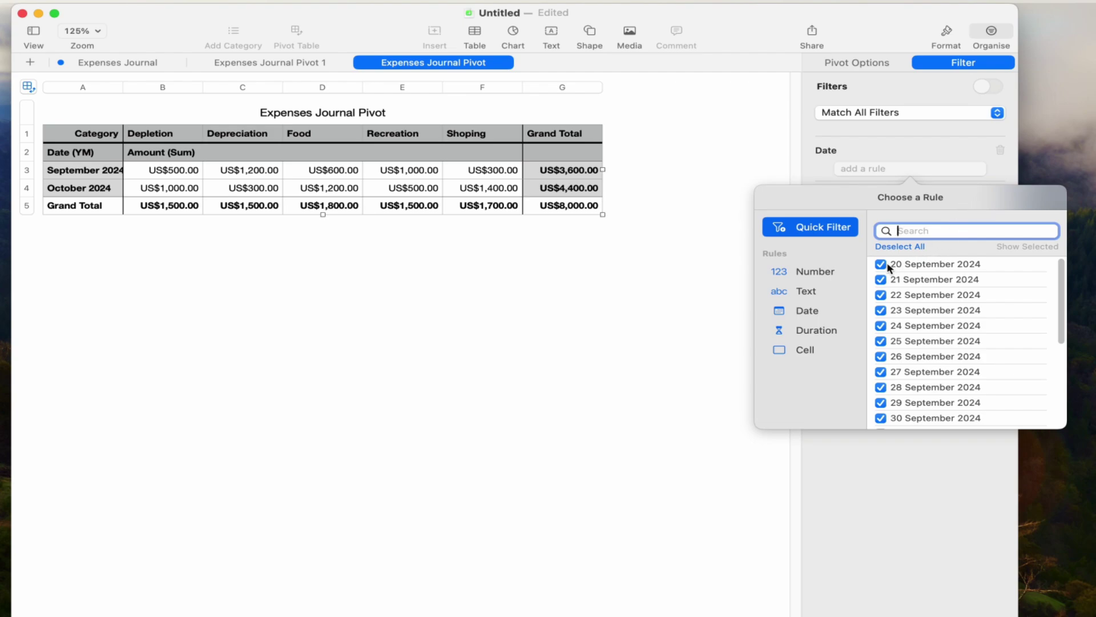
{"action": "left_click", "coordinate": [883, 265]}
{"action": "left_click", "coordinate": [883, 280]}
{"action": "left_click", "coordinate": [883, 296]}
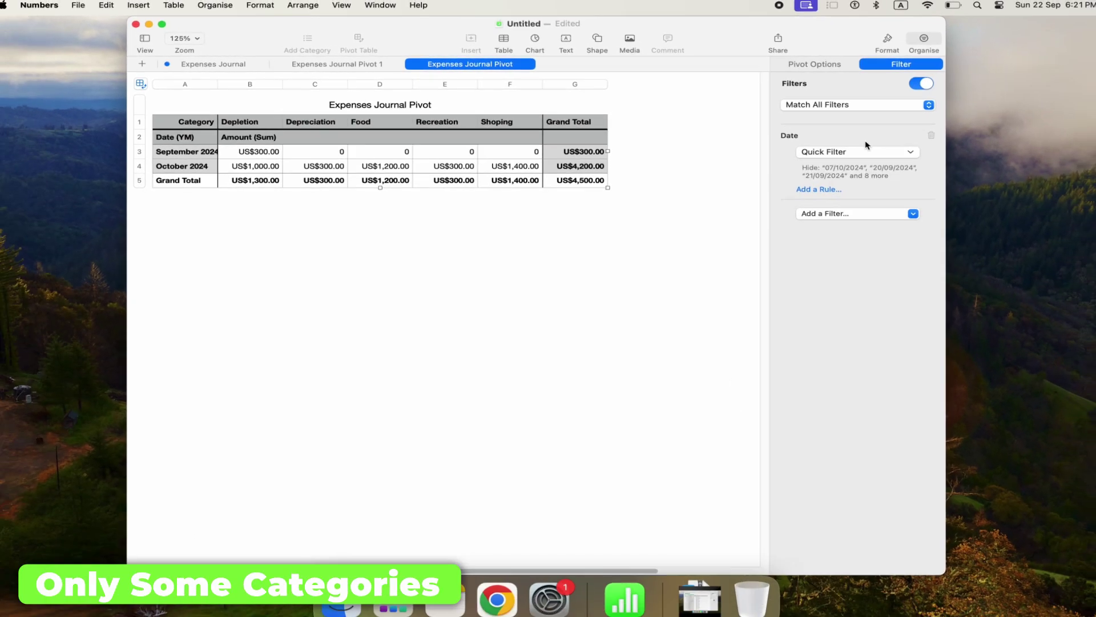
{"action": "left_click", "coordinate": [406, 96]}
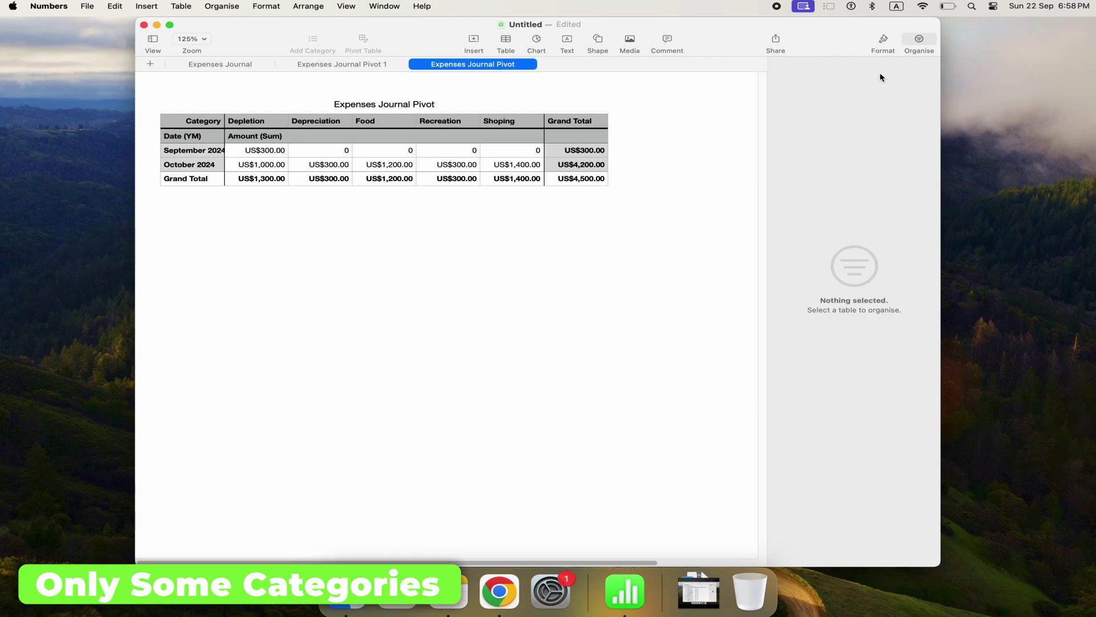
Step: Add a Category filter to the pivot table
{"action": "left_click", "coordinate": [920, 38]}
{"action": "left_click", "coordinate": [919, 38]}
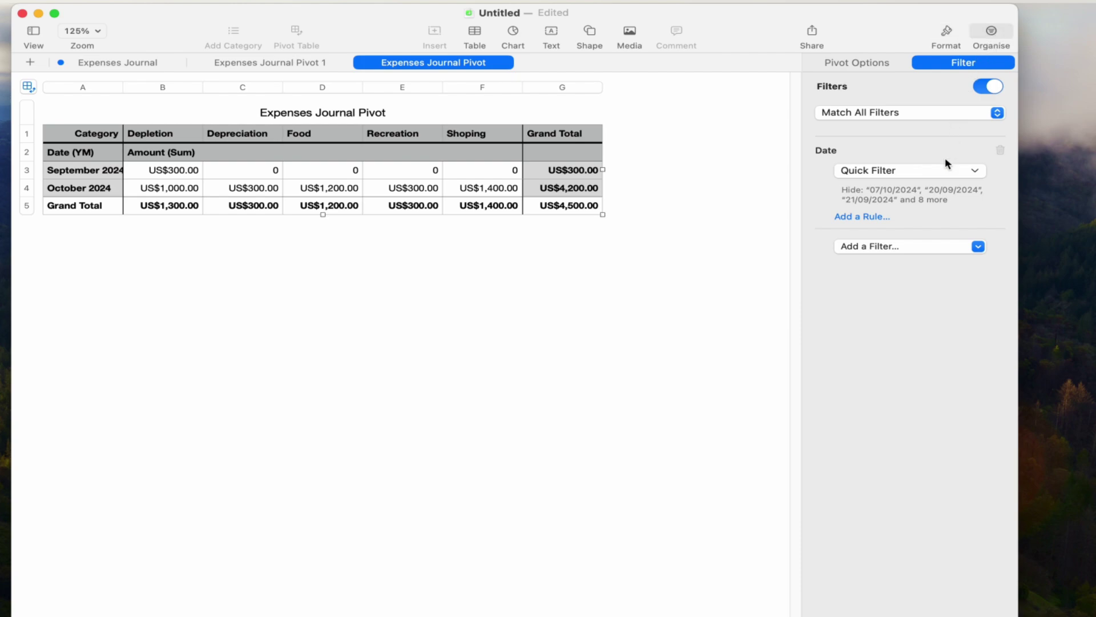
{"action": "left_click", "coordinate": [971, 246]}
{"action": "left_click", "coordinate": [925, 320]}
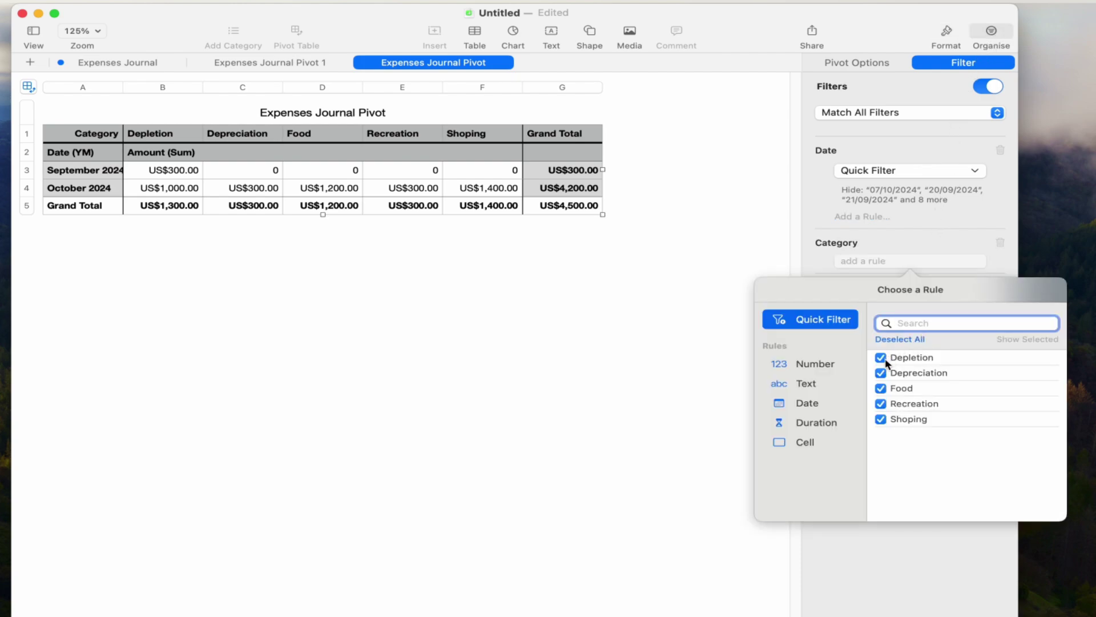
Step: Uncheck Food and Recreation in the Category filter, keeping the other categories
{"action": "left_click", "coordinate": [883, 359]}
{"action": "left_click", "coordinate": [883, 375]}
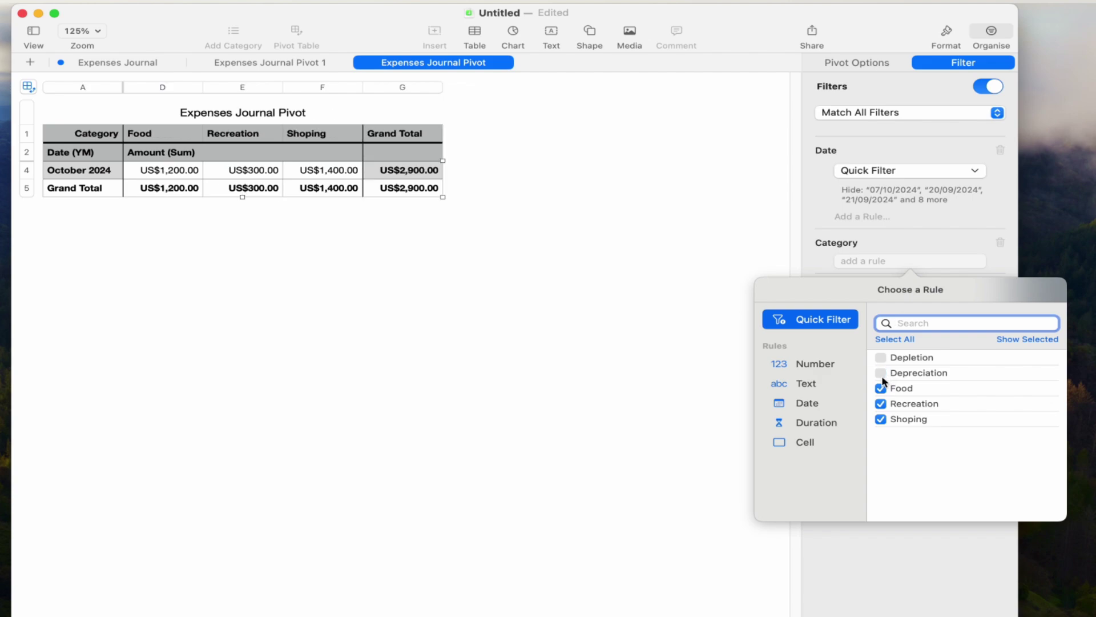
{"action": "left_click", "coordinate": [882, 389]}
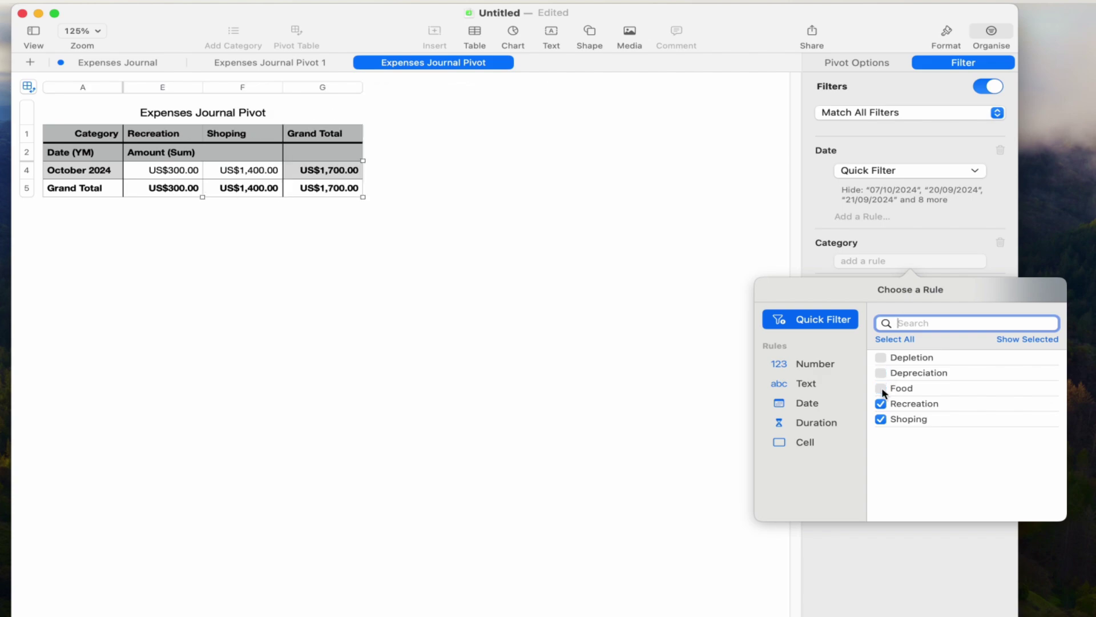
{"action": "left_click", "coordinate": [881, 419]}
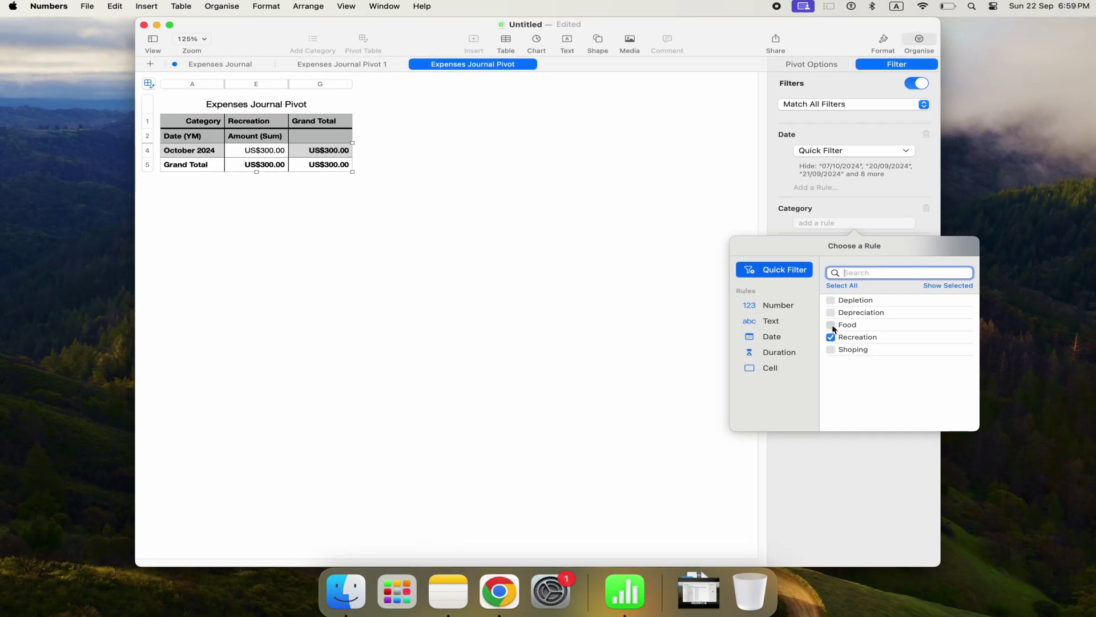
{"action": "left_click", "coordinate": [832, 325]}
{"action": "left_click", "coordinate": [831, 312]}
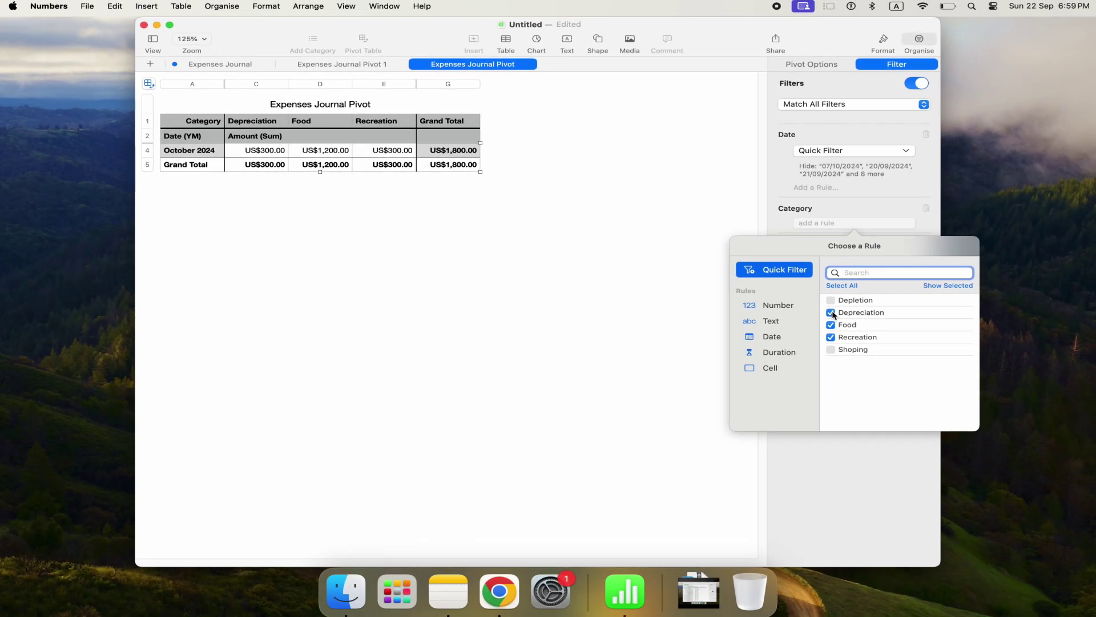
{"action": "left_click", "coordinate": [831, 300]}
{"action": "left_click", "coordinate": [832, 349]}
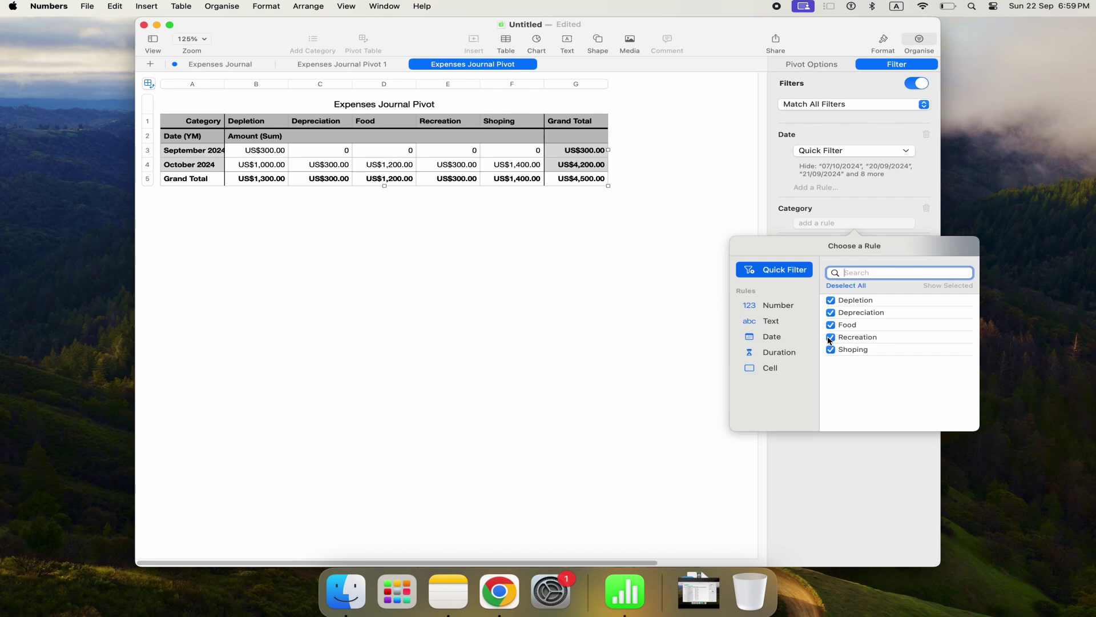
{"action": "left_click", "coordinate": [831, 325]}
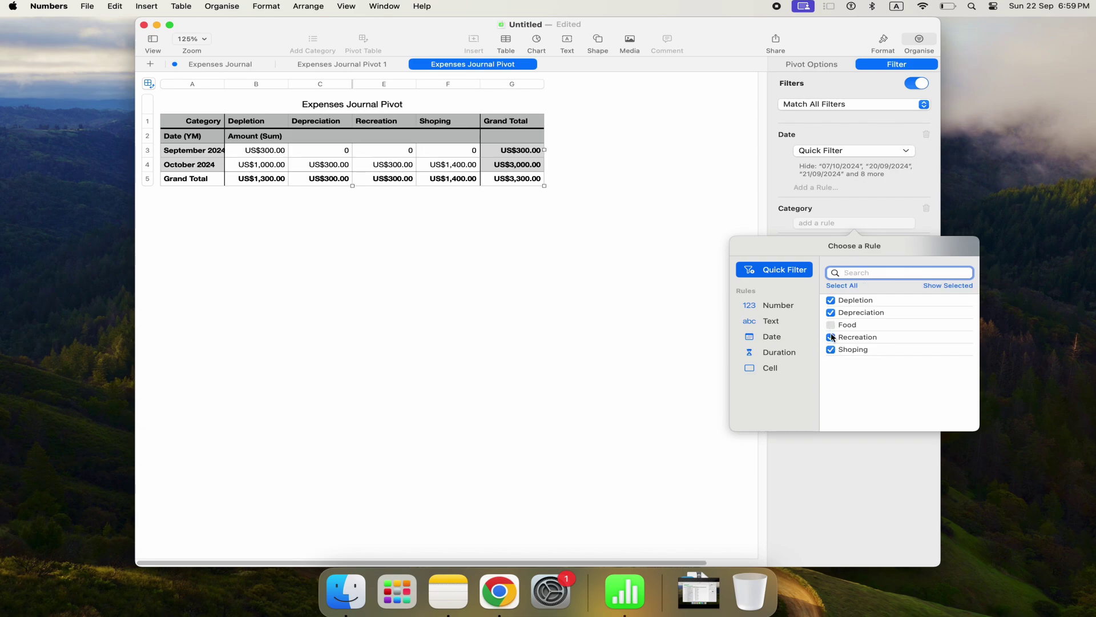
{"action": "left_click", "coordinate": [831, 337]}
{"action": "left_click", "coordinate": [764, 213]}
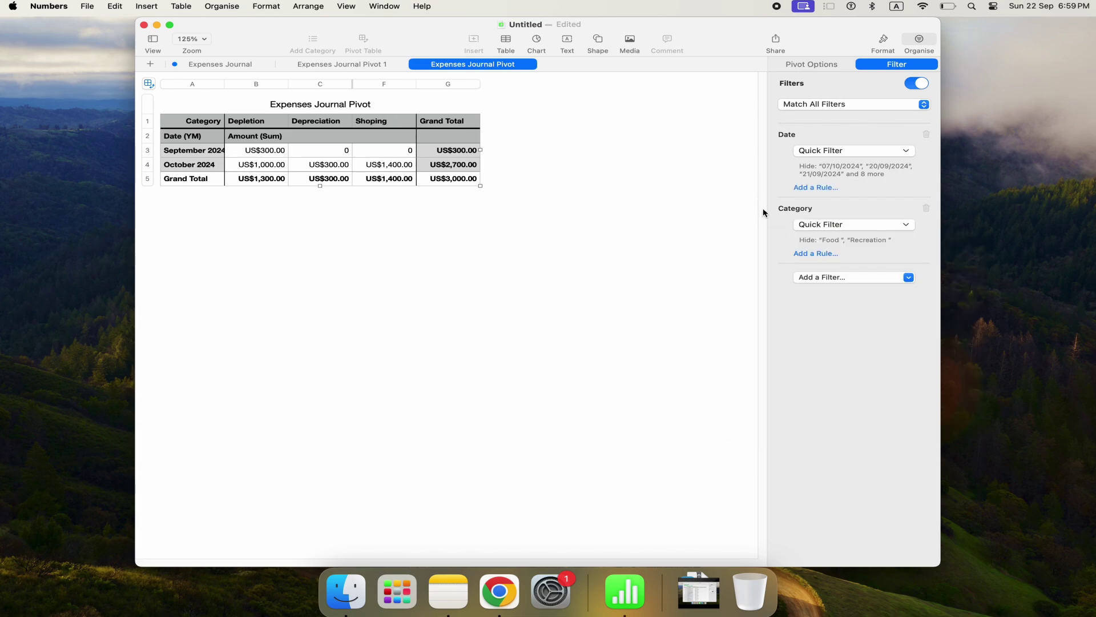